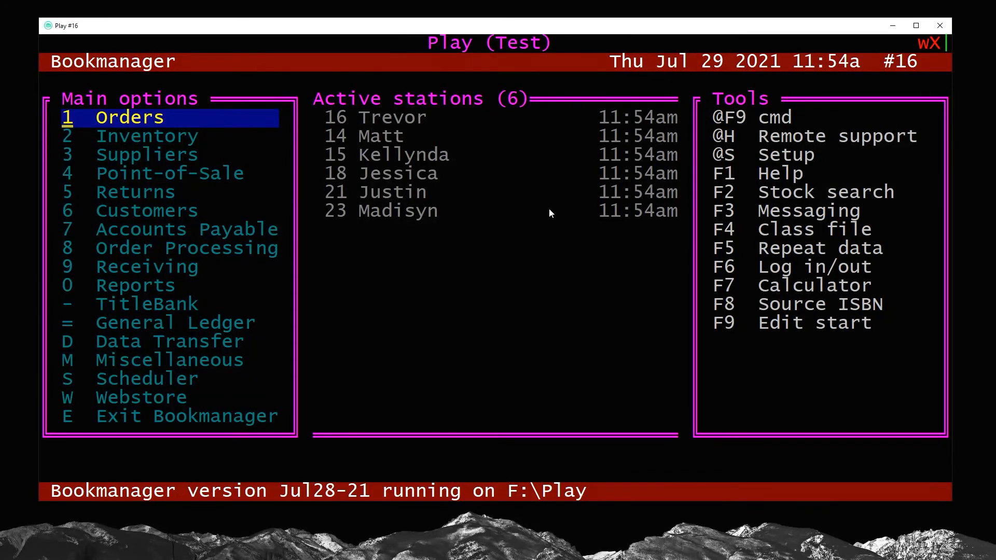
- Open the Inventory Reports list in the Reports area
{"action": "key", "text": "Down"}
{"action": "key", "text": "Down"}
{"action": "key", "text": "Down"}
{"action": "key", "text": "Down"}
{"action": "key", "text": "Down"}
{"action": "key", "text": "Down"}
{"action": "key", "text": "Down"}
{"action": "key", "text": "Down"}
{"action": "key", "text": "Down"}
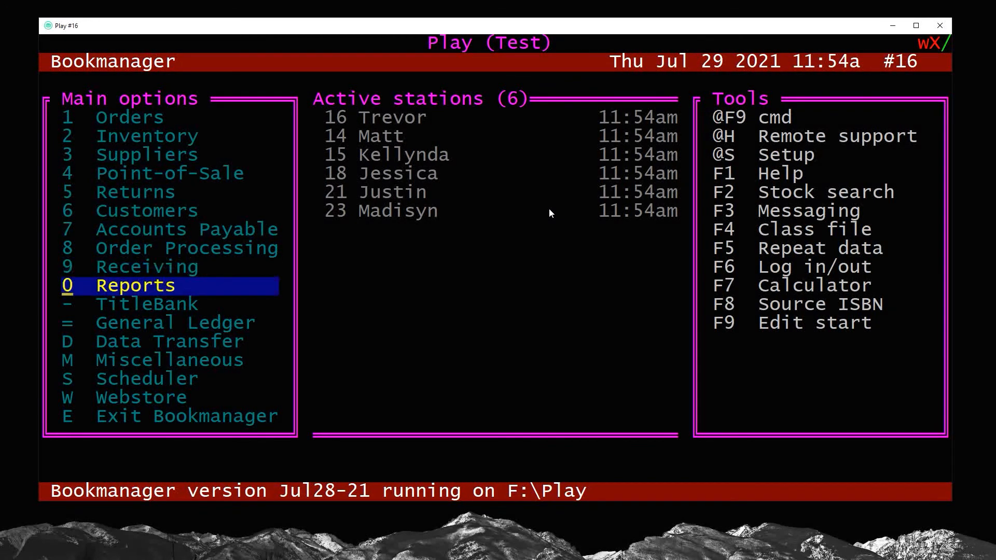
{"action": "key", "text": "Return"}
{"action": "key", "text": "Down"}
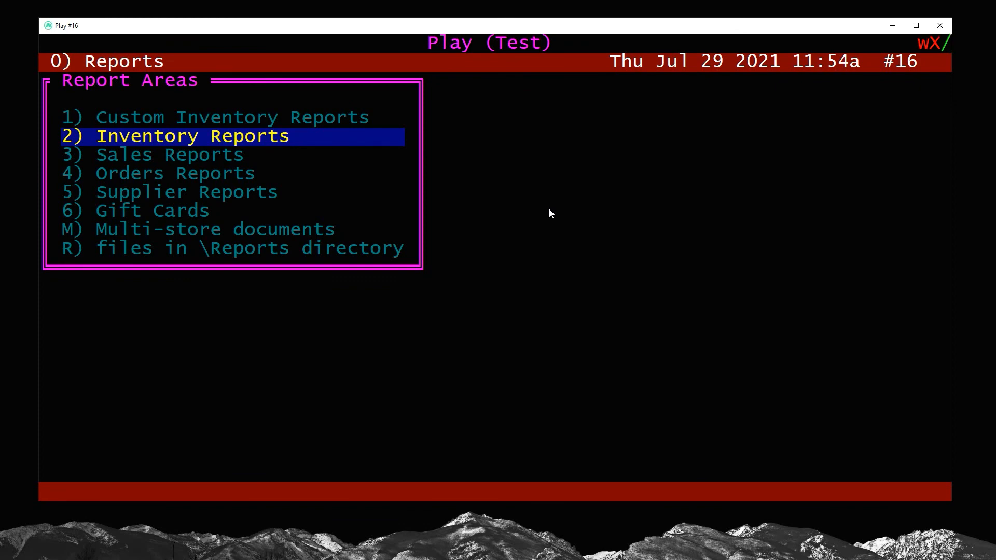
{"action": "key", "text": "Return"}
- Open the Negative On-Hand inventory report
{"action": "key", "text": "Down"}
{"action": "key", "text": "Down"}
{"action": "key", "text": "Down"}
{"action": "key", "text": "Down"}
{"action": "key", "text": "Down"}
{"action": "key", "text": "Down"}
{"action": "key", "text": "Down"}
{"action": "key", "text": "Down"}
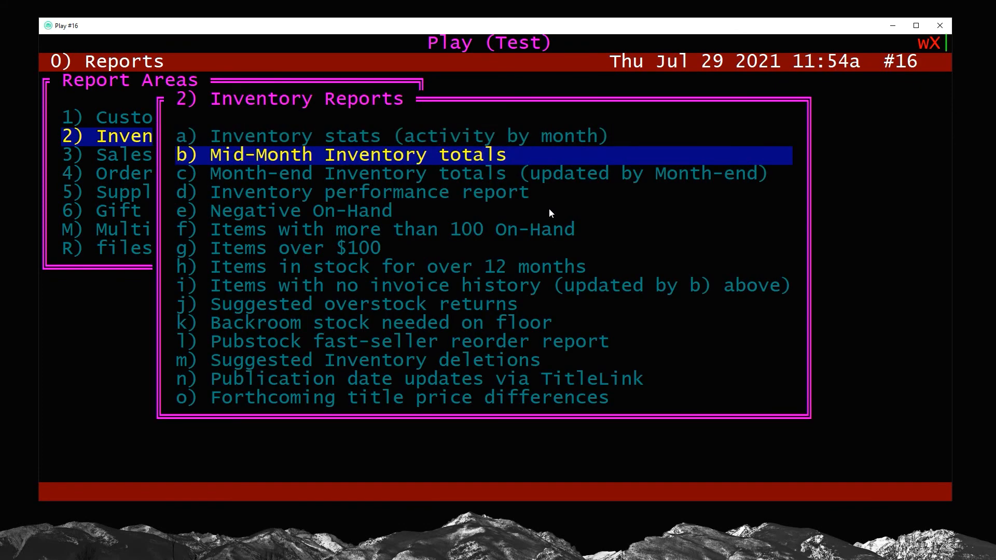
{"action": "key", "text": "Up"}
{"action": "key", "text": "Up"}
{"action": "key", "text": "Up"}
{"action": "key", "text": "Up"}
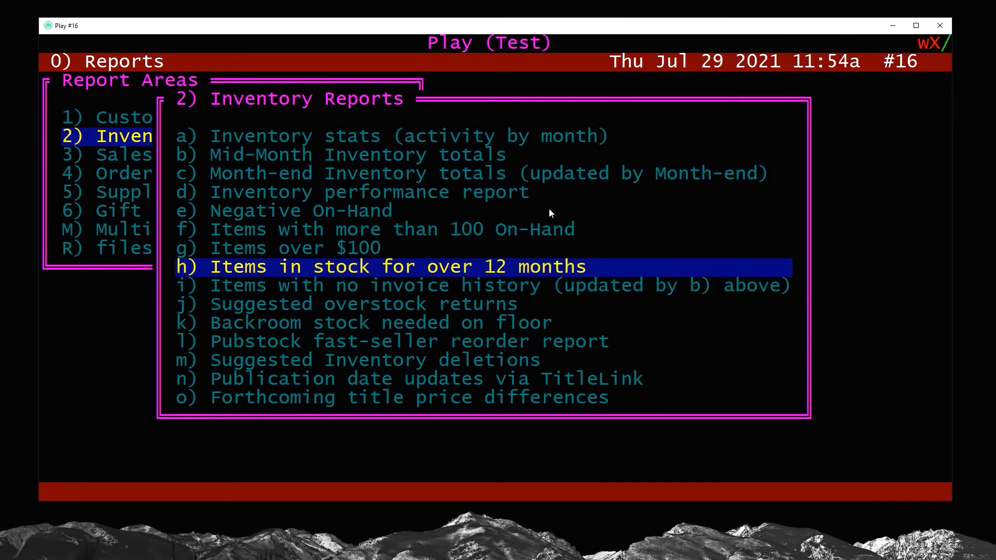
{"action": "key", "text": "Return"}
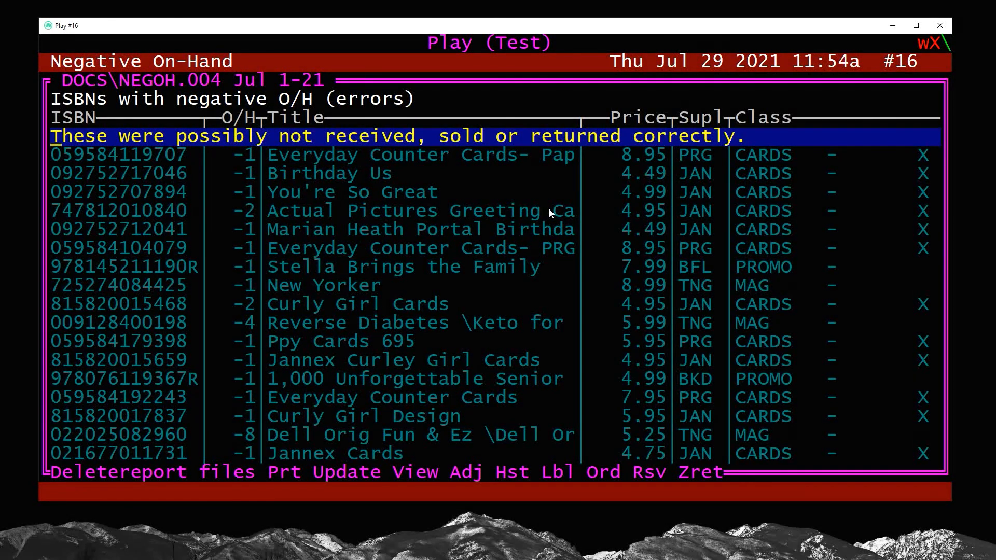
- Look through the items with negative on-hand quantities, down to the title 1,000 Unforgettable Senior
{"action": "key", "text": "Down"}
{"action": "key", "text": "Down"}
{"action": "key", "text": "Down"}
{"action": "key", "text": "Down"}
{"action": "key", "text": "Down"}
{"action": "key", "text": "Down"}
{"action": "key", "text": "Down"}
{"action": "key", "text": "Down"}
{"action": "key", "text": "Down"}
{"action": "key", "text": "Down"}
{"action": "key", "text": "Down"}
{"action": "key", "text": "Down"}
{"action": "key", "text": "Down"}
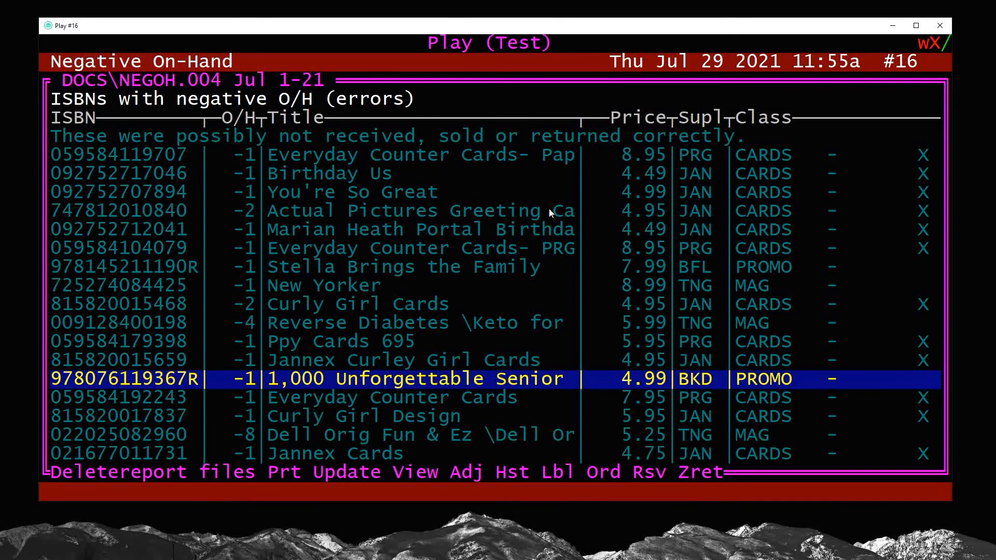
- Run the update of the Negative On-Hand report
{"action": "left_click_drag", "start_coordinate": [316, 474], "coordinate": [365, 480]}
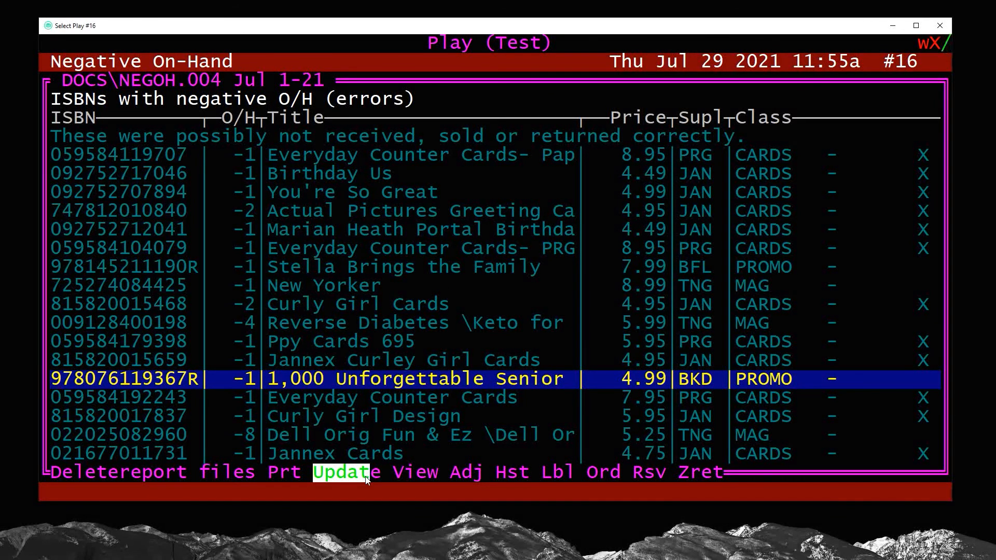
{"action": "key", "text": "u"}
{"action": "key", "text": "y"}
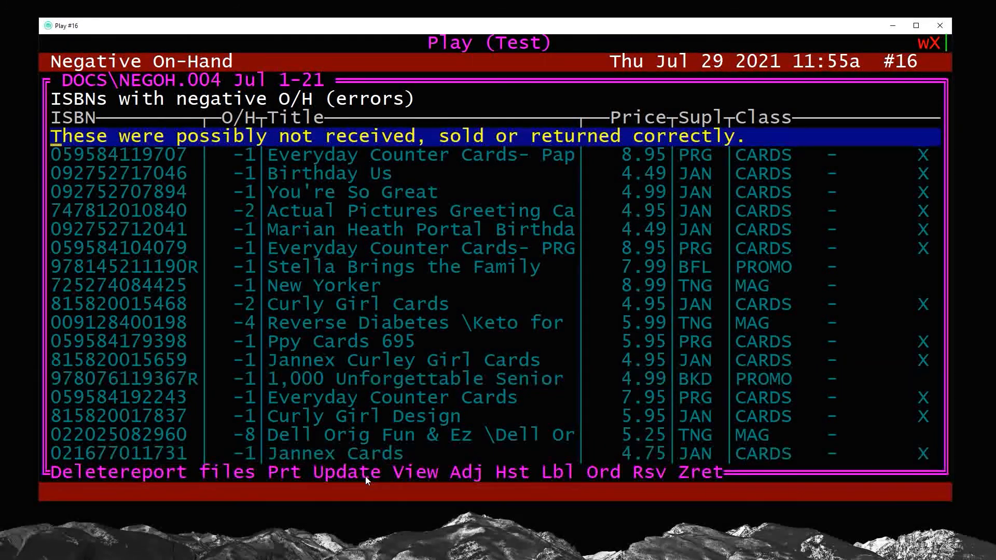
- Open the first listed item, Everyday Counter Cards- Papyrus, and examine its sales history
{"action": "key", "text": "Down"}
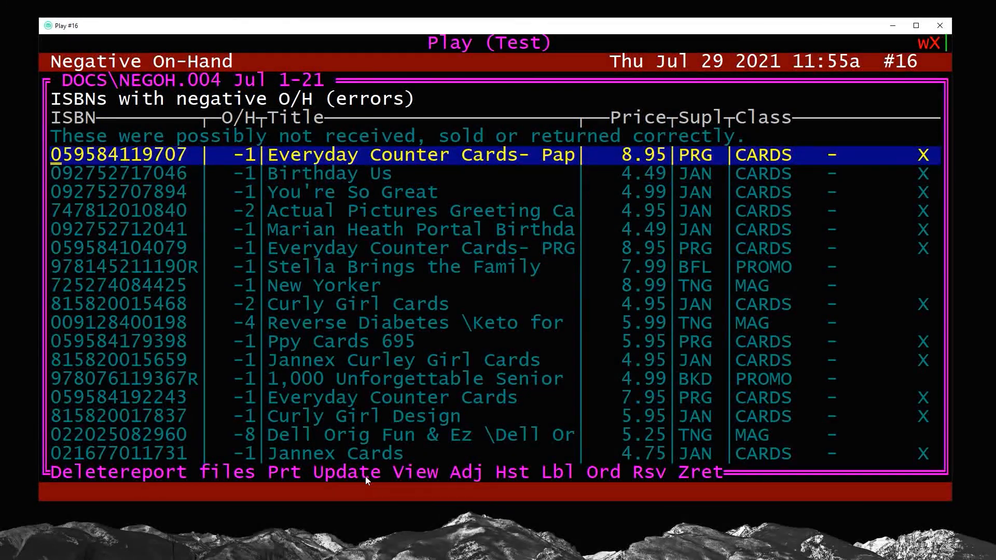
{"action": "key", "text": "Return"}
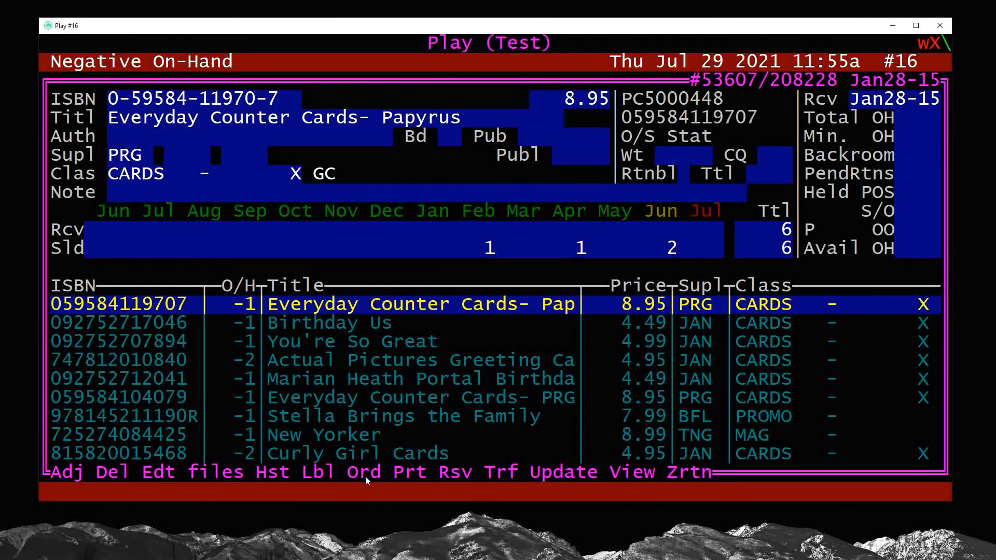
{"action": "key", "text": "Down"}
{"action": "key", "text": "Down"}
{"action": "key", "text": "Up"}
{"action": "key", "text": "Up"}
{"action": "key", "text": "h"}
{"action": "key", "text": "Down"}
{"action": "key", "text": "Down"}
{"action": "key", "text": "Down"}
{"action": "key", "text": "Down"}
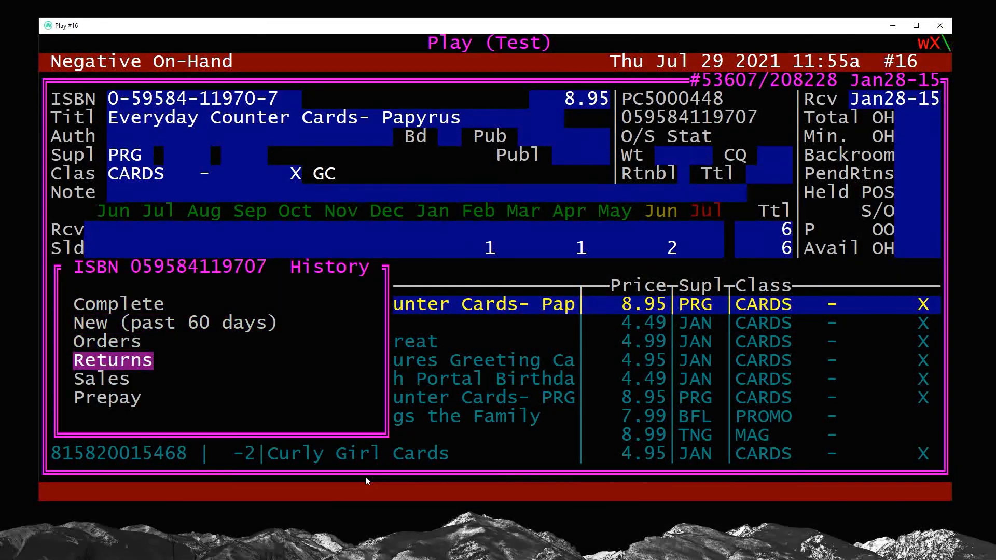
{"action": "key", "text": "Return"}
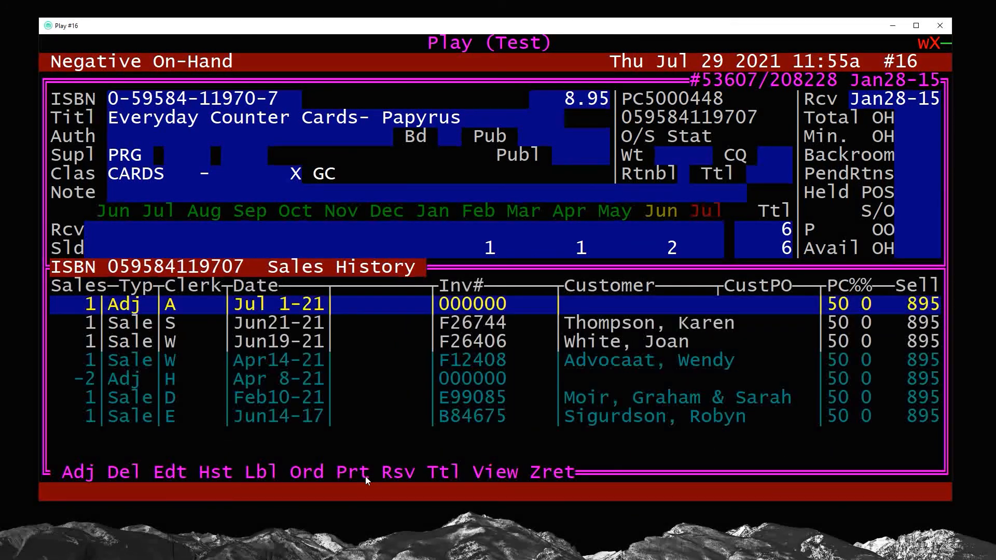
{"action": "key", "text": "Escape"}
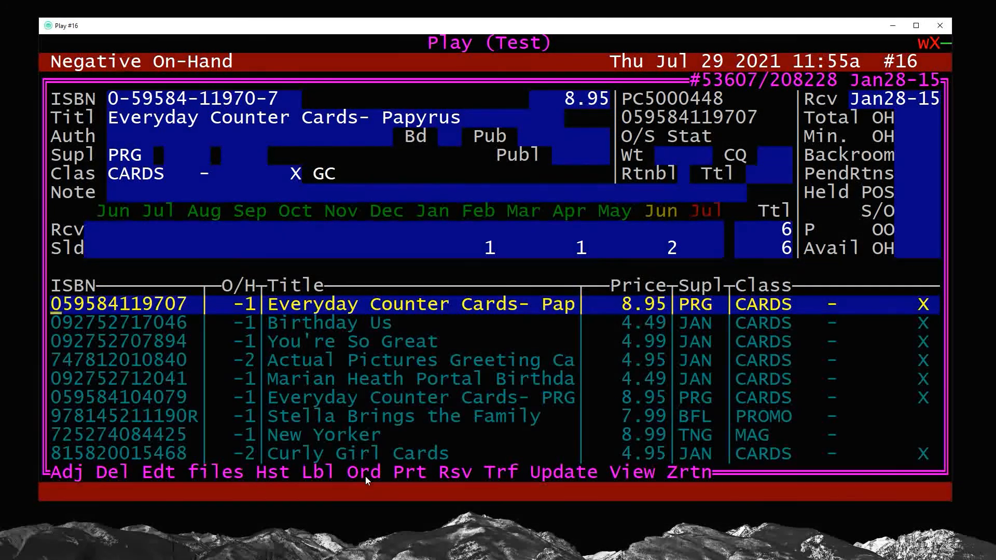
- Examine the orders history of Everyday Counter Cards- Papyrus
{"action": "key", "text": "h"}
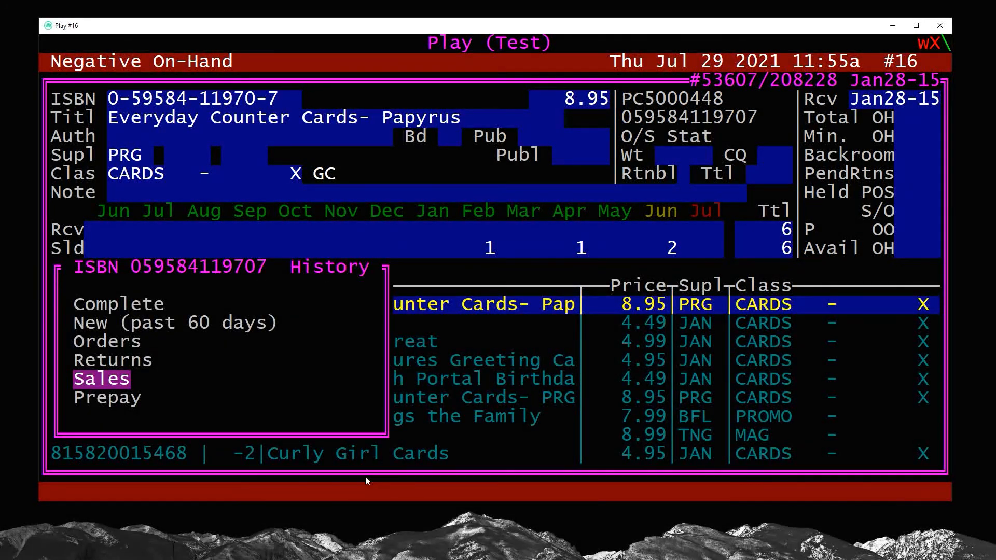
{"action": "key", "text": "Up"}
{"action": "key", "text": "Up"}
{"action": "key", "text": "Return"}
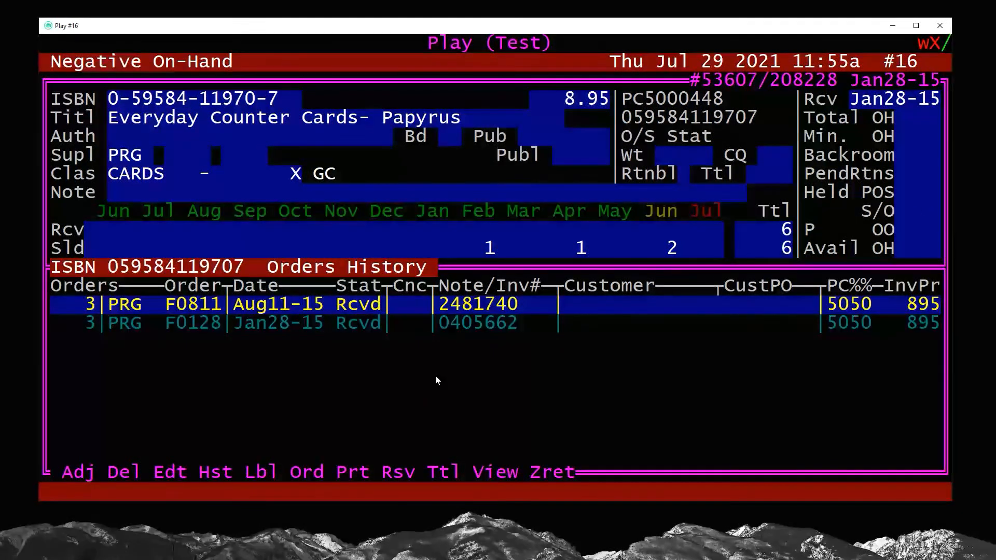
{"action": "key", "text": "Escape"}
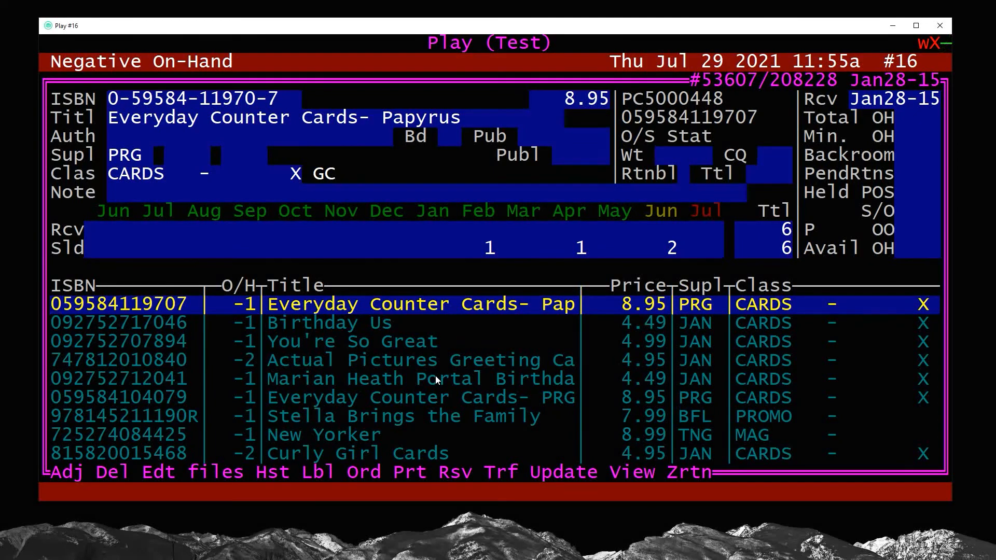
- Leave the Negative On-Hand report and open the Custom Inventory Reports list
{"action": "key", "text": "Escape"}
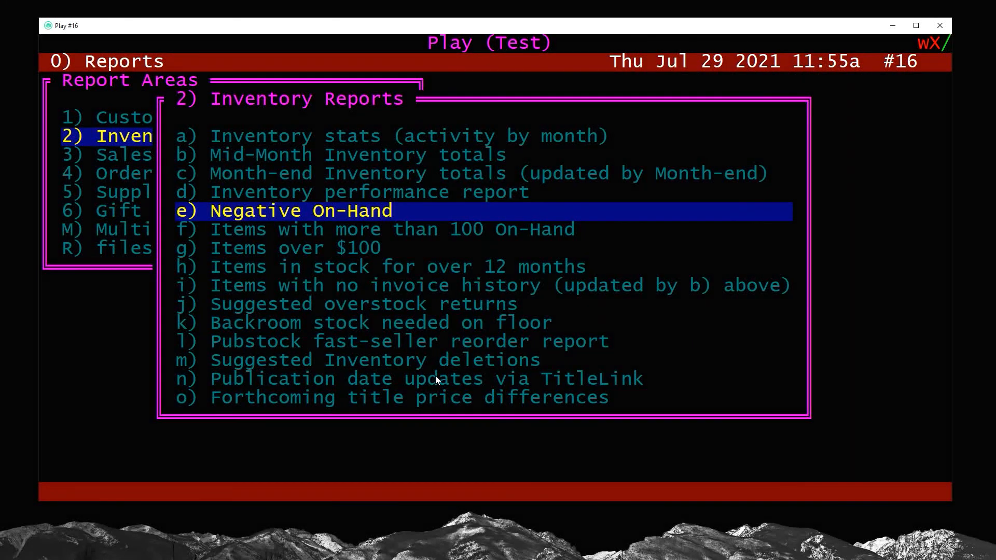
{"action": "key", "text": "Escape"}
{"action": "key", "text": "Up"}
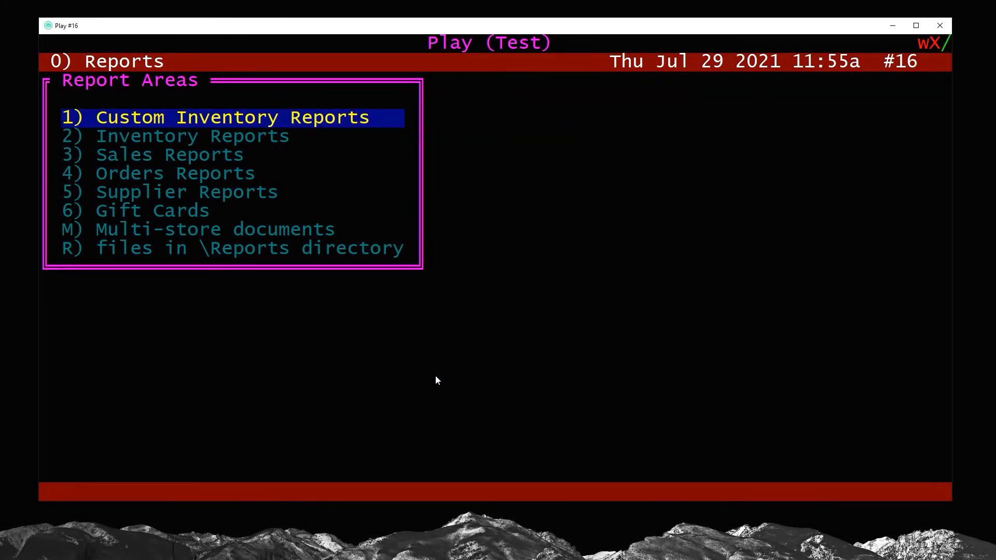
{"action": "key", "text": "Return"}
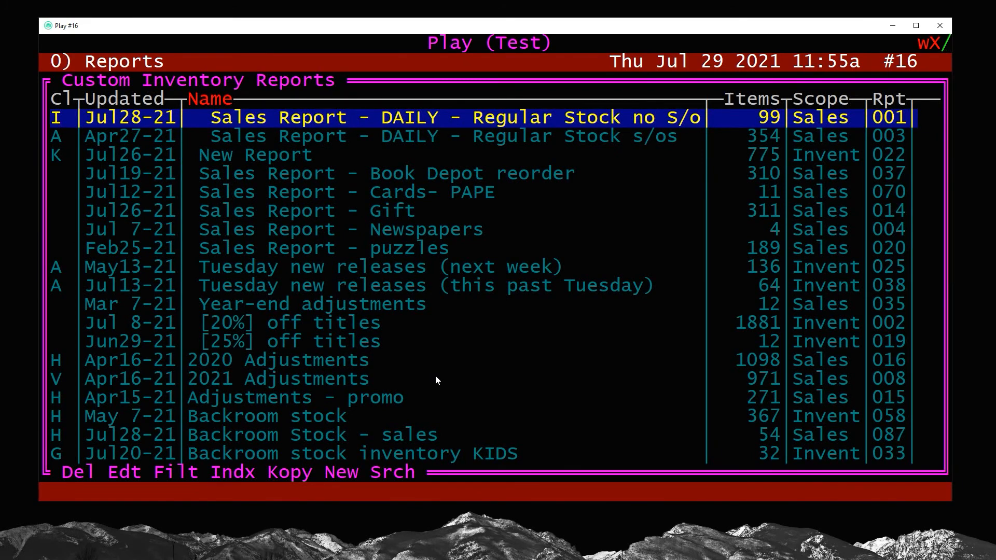
- Create a new custom report named "delete me" and submit the ID prompt
{"action": "key", "text": "n"}
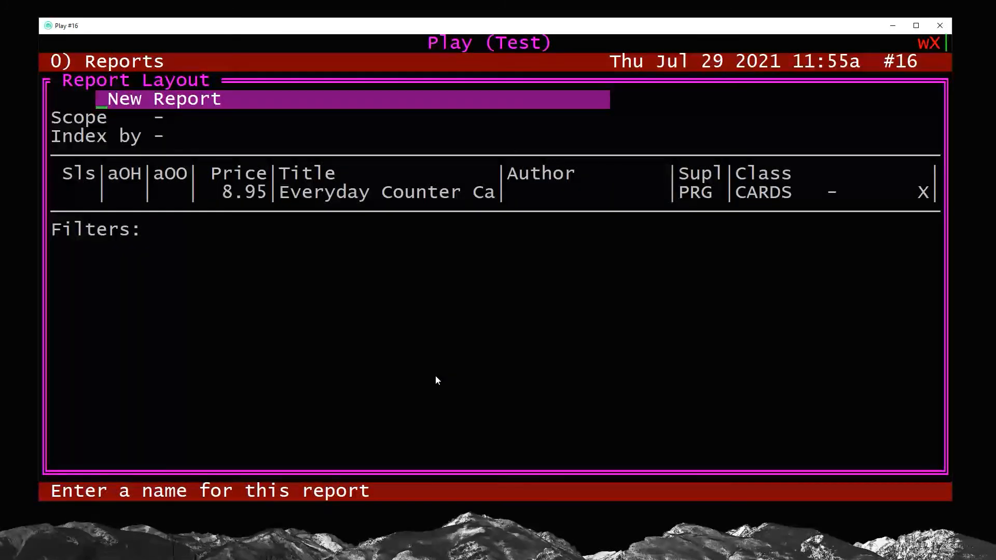
{"action": "type", "text": "delete m,e"}
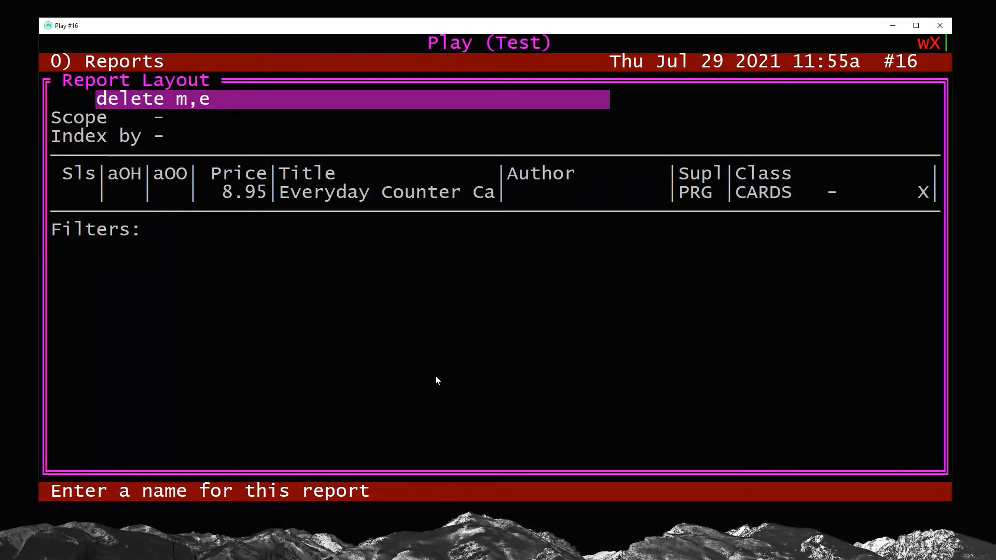
{"action": "key", "text": "BackSpace"}
{"action": "key", "text": "BackSpace"}
{"action": "type", "text": "e"}
{"action": "key", "text": "Return"}
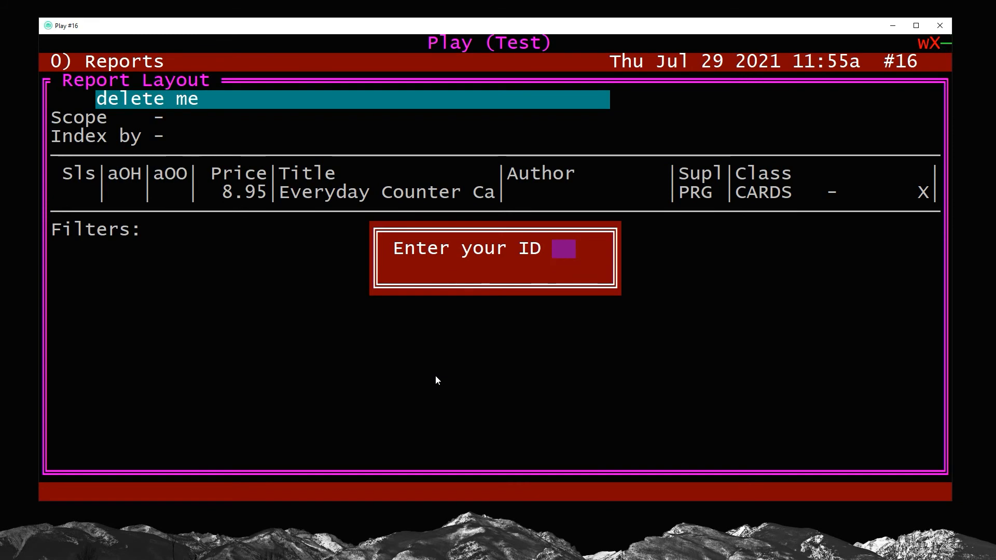
{"action": "key", "text": "Return"}
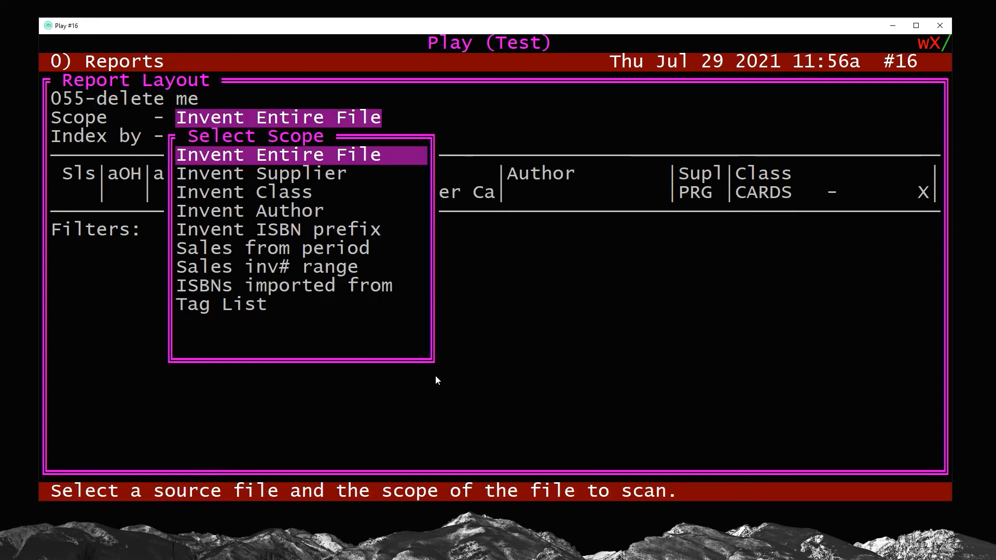
- Set the report's scope to Invent Entire File and its first sort level to Class
{"action": "key", "text": "Return"}
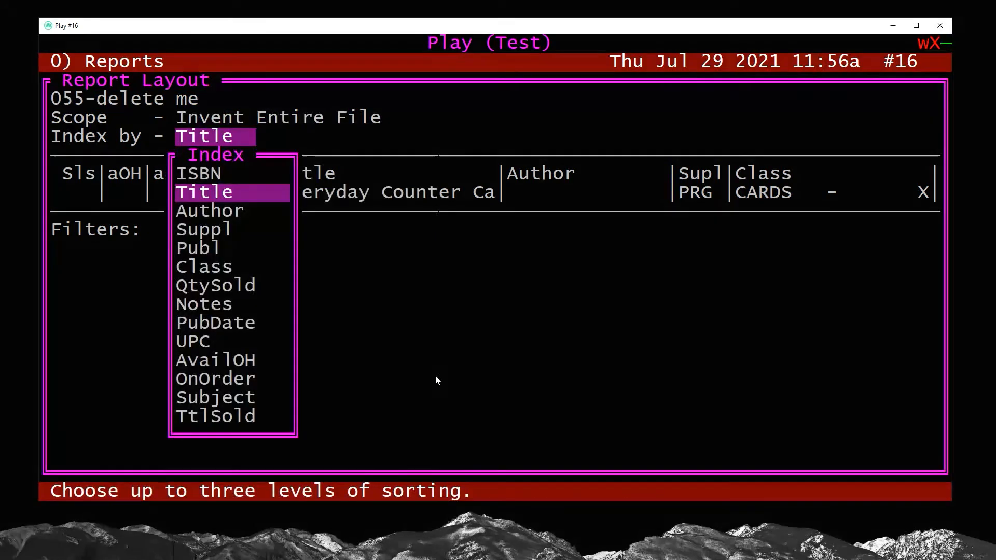
{"action": "key", "text": "Down"}
{"action": "key", "text": "Down"}
{"action": "key", "text": "Down"}
{"action": "key", "text": "Down"}
{"action": "key", "text": "Down"}
{"action": "key", "text": "Down"}
{"action": "key", "text": "Down"}
{"action": "key", "text": "Down"}
{"action": "key", "text": "Down"}
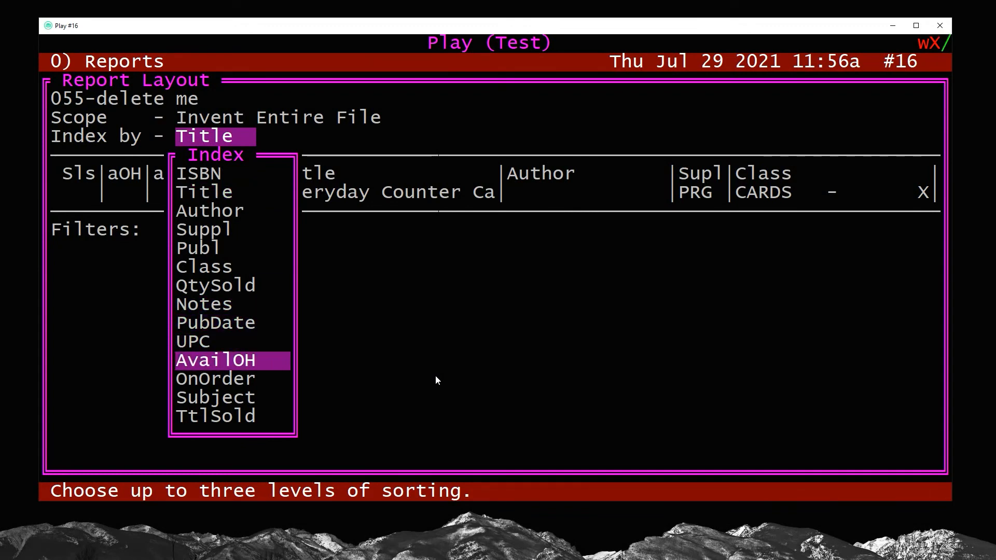
{"action": "key", "text": "Down"}
{"action": "key", "text": "Up"}
{"action": "key", "text": "Up"}
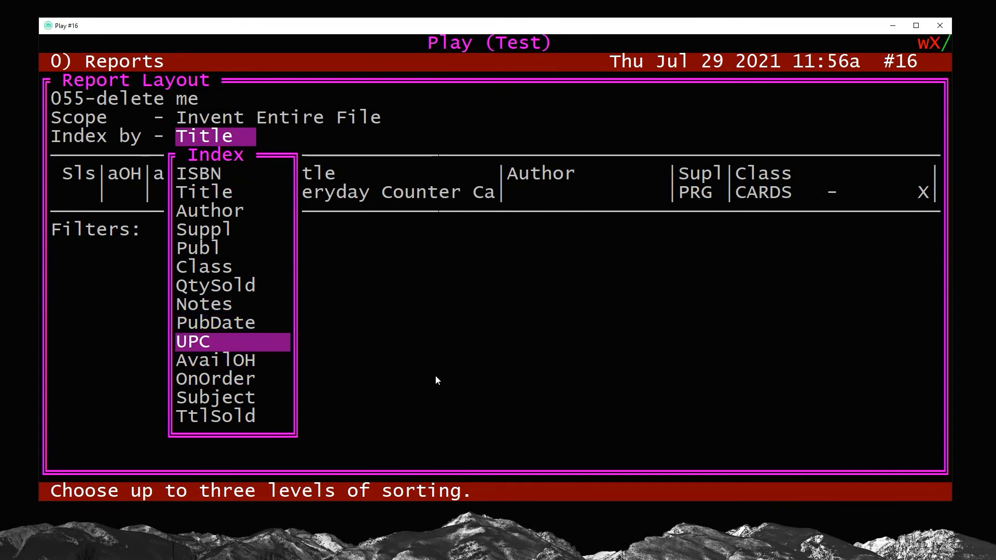
{"action": "key", "text": "Down"}
{"action": "key", "text": "Up"}
{"action": "key", "text": "Up"}
{"action": "key", "text": "Up"}
{"action": "key", "text": "Up"}
{"action": "key", "text": "Up"}
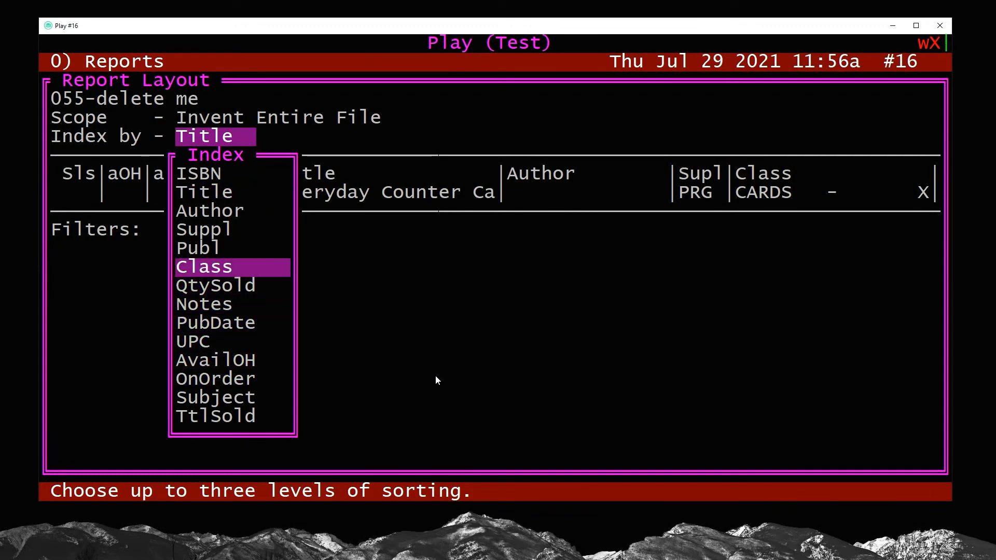
{"action": "key", "text": "Return"}
- Add Author as the second sort level and leave the third level empty
{"action": "key", "text": "Down"}
{"action": "key", "text": "Down"}
{"action": "key", "text": "Down"}
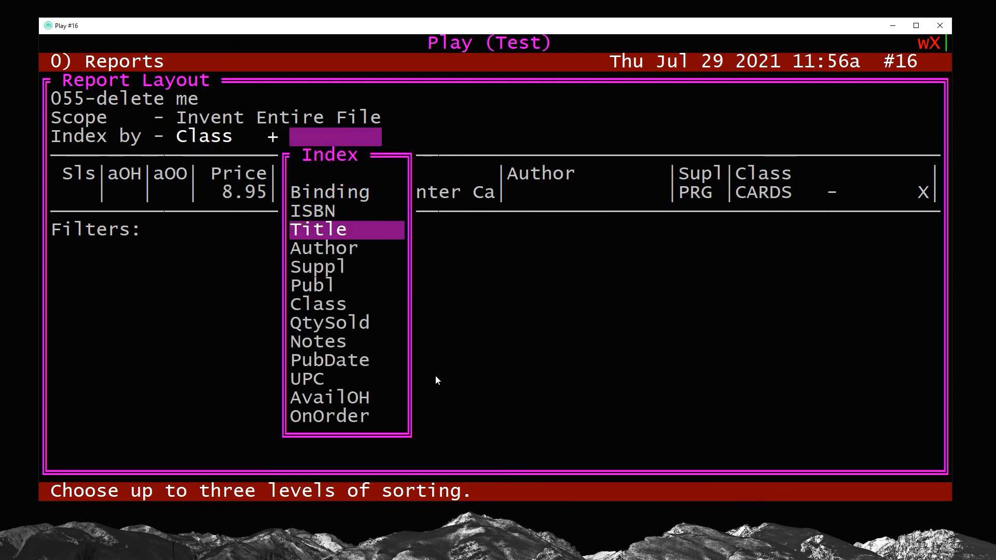
{"action": "key", "text": "Down"}
{"action": "key", "text": "Return"}
{"action": "key", "text": "Return"}
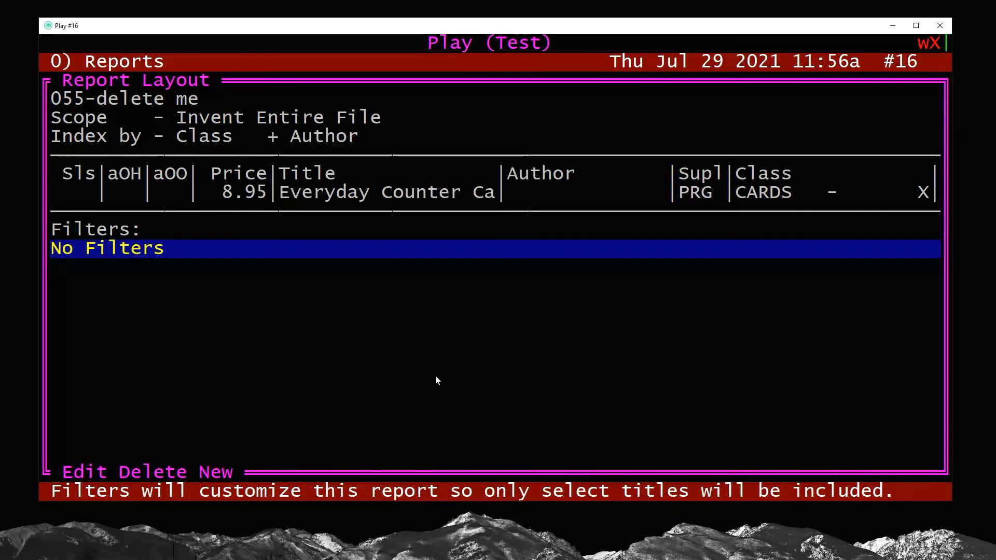
- Add an Include filter for O/H < 0 and finish the report's filter setup
{"action": "key", "text": "Return"}
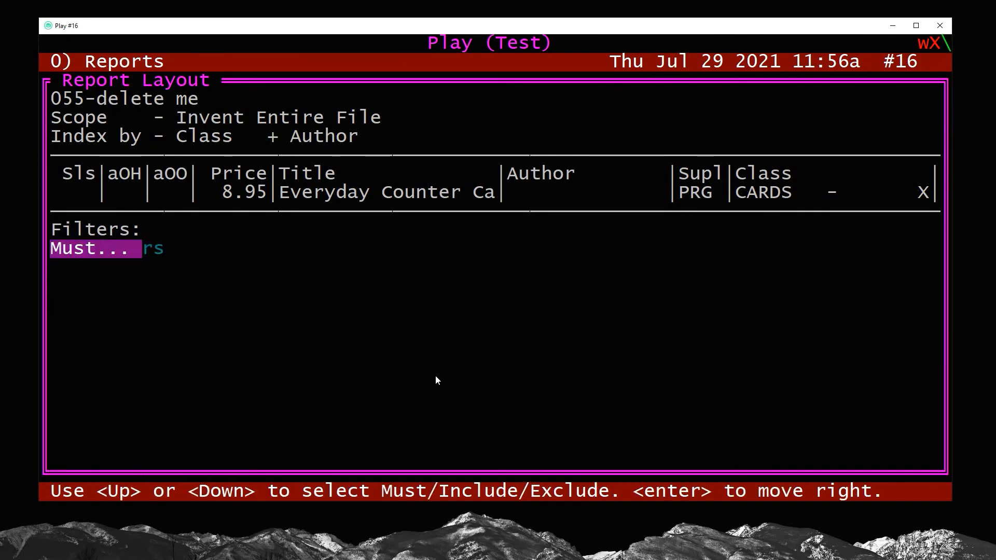
{"action": "key", "text": "Down"}
{"action": "key", "text": "Return"}
{"action": "key", "text": "Down"}
{"action": "key", "text": "Down"}
{"action": "key", "text": "Down"}
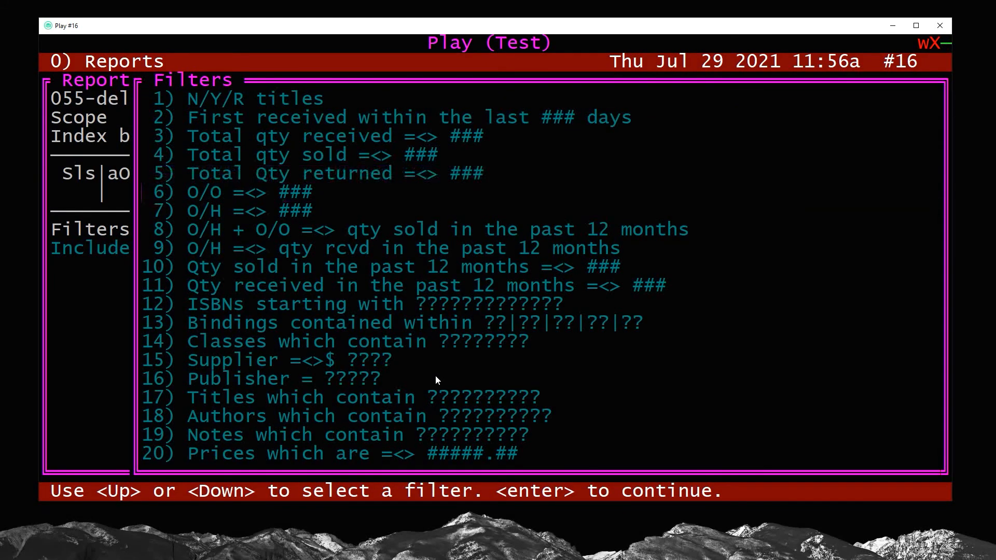
{"action": "key", "text": "Down"}
{"action": "key", "text": "Down"}
{"action": "key", "text": "Down"}
{"action": "key", "text": "Return"}
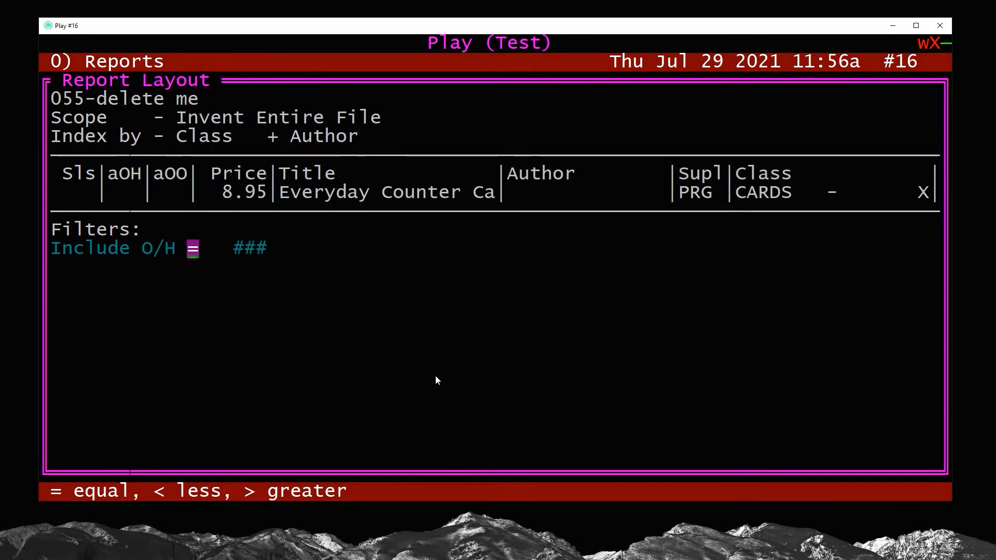
{"action": "type", "text": "<"}
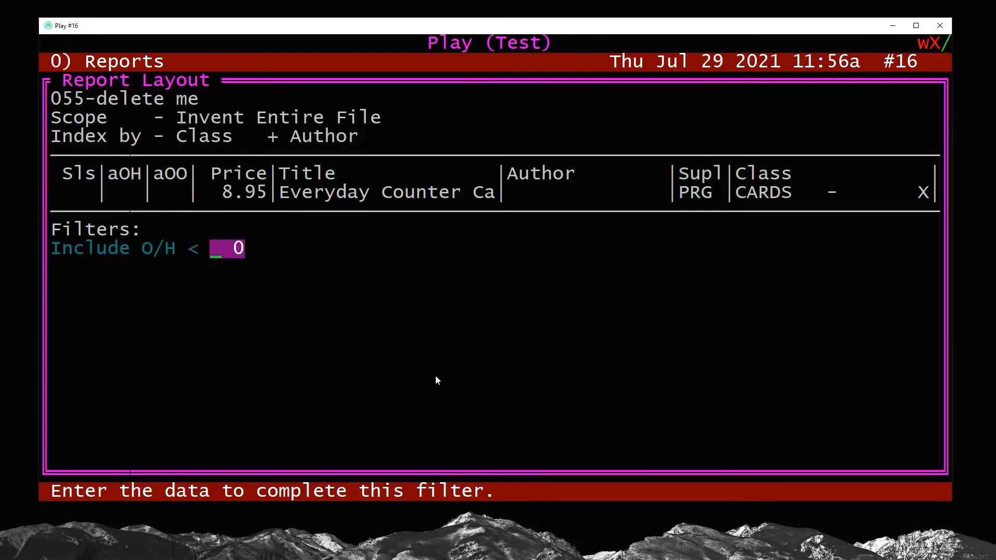
{"action": "key", "text": "Return"}
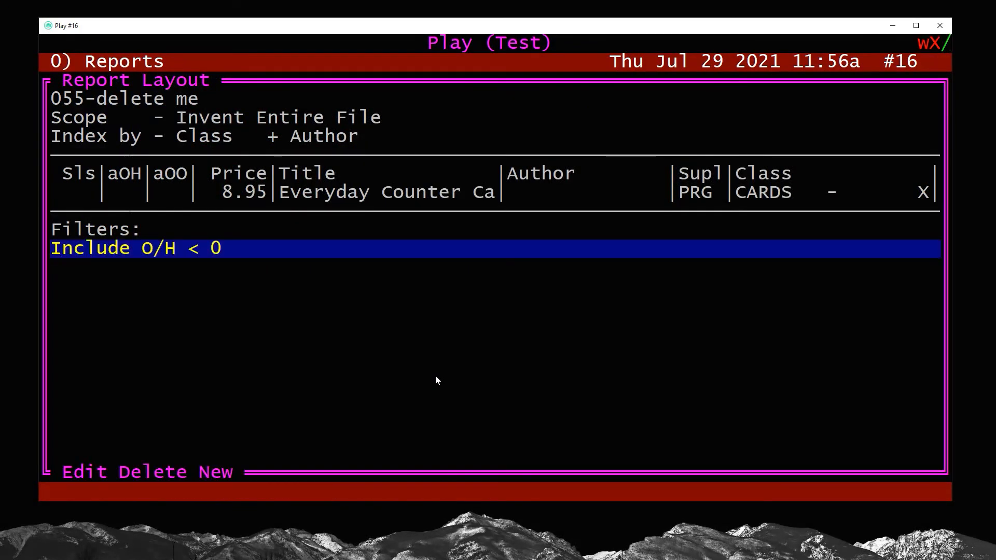
{"action": "key", "text": "Escape"}
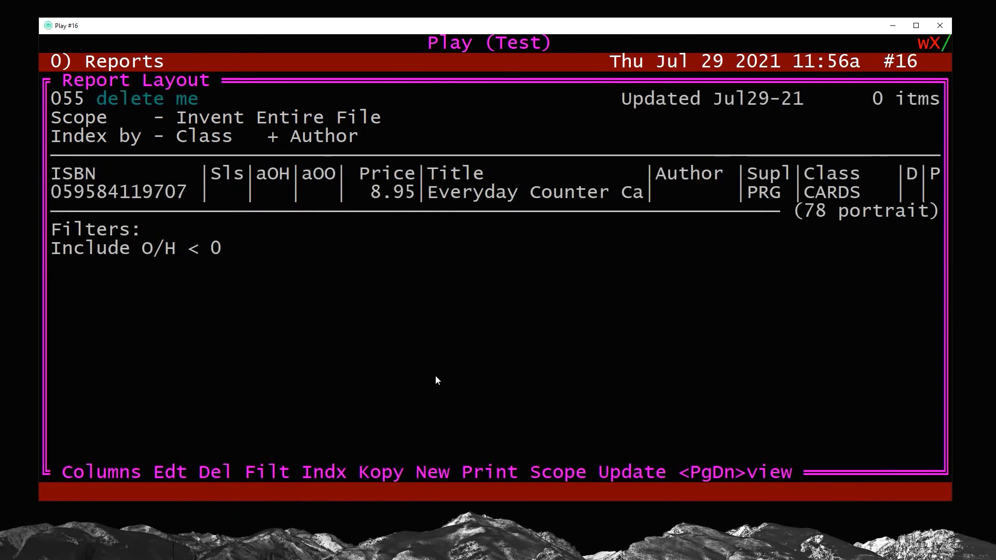
{"action": "key", "text": "c"}
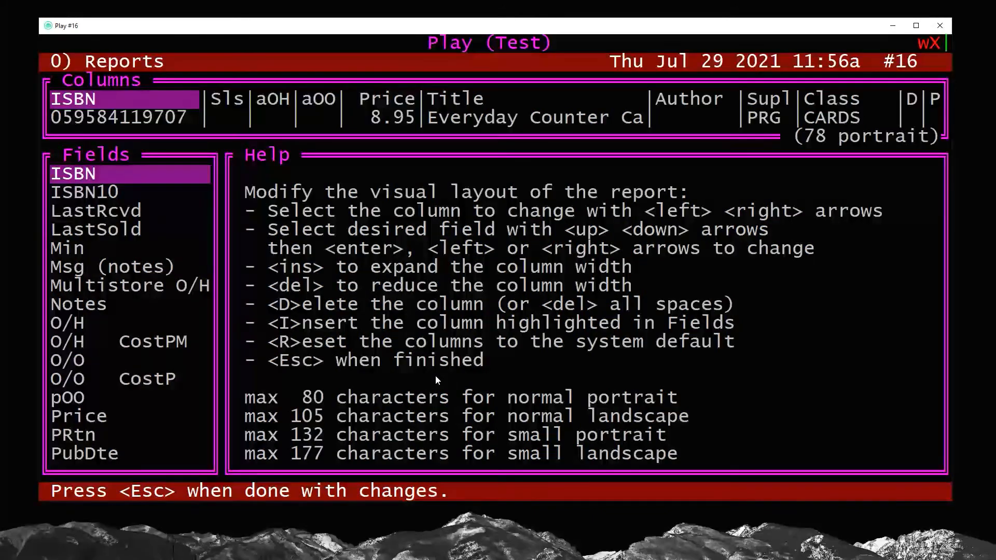
{"action": "key", "text": "Down"}
{"action": "key", "text": "Down"}
{"action": "key", "text": "Down"}
{"action": "key", "text": "Down"}
{"action": "key", "text": "Down"}
{"action": "key", "text": "Down"}
{"action": "key", "text": "Down"}
{"action": "key", "text": "Down"}
{"action": "key", "text": "Down"}
{"action": "key", "text": "Down"}
{"action": "key", "text": "Down"}
{"action": "key", "text": "Down"}
{"action": "key", "text": "Down"}
{"action": "key", "text": "Down"}
{"action": "key", "text": "Down"}
{"action": "key", "text": "Down"}
{"action": "key", "text": "Down"}
{"action": "key", "text": "Down"}
{"action": "key", "text": "Down"}
{"action": "key", "text": "Down"}
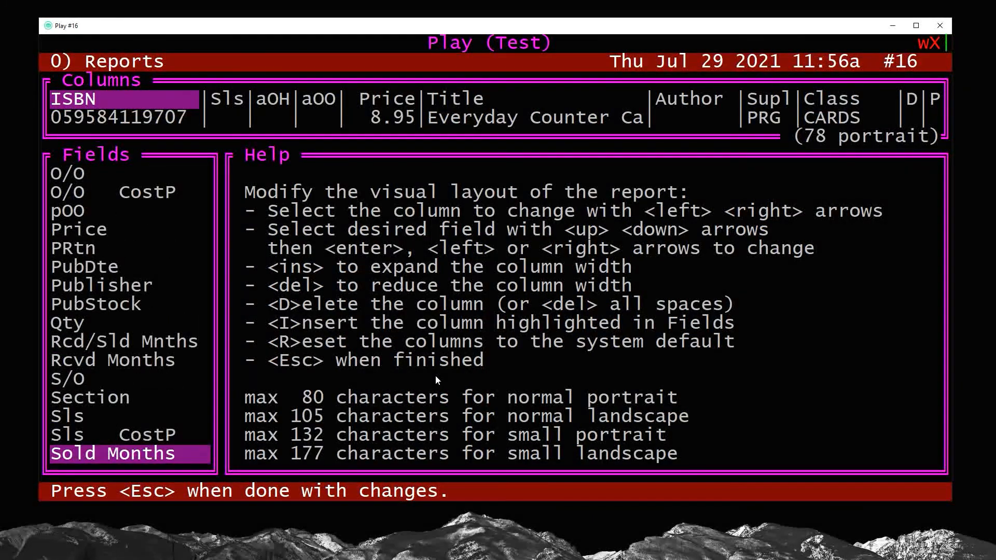
{"action": "key", "text": "Up"}
{"action": "key", "text": "Up"}
{"action": "key", "text": "Up"}
{"action": "key", "text": "Up"}
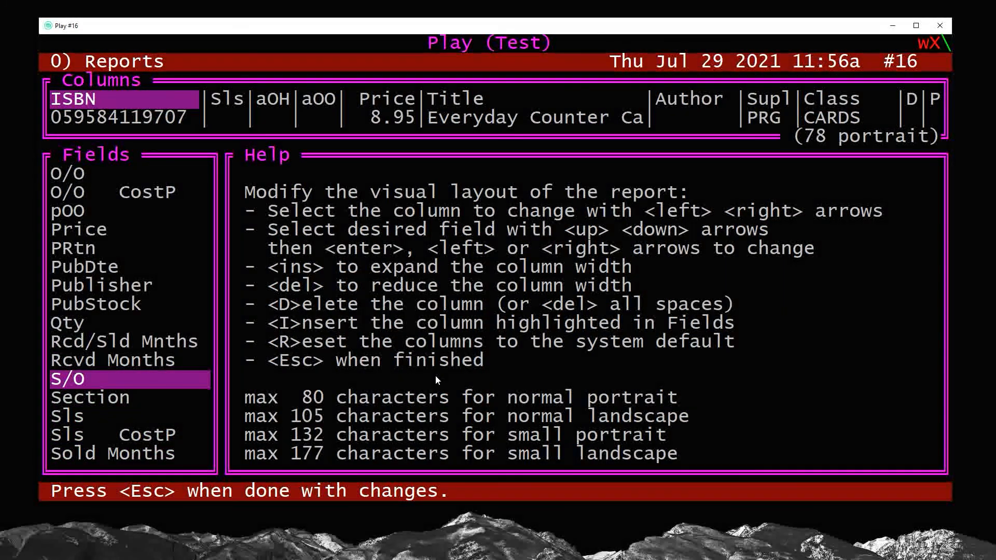
{"action": "key", "text": "Up"}
{"action": "key", "text": "Up"}
{"action": "key", "text": "Up"}
{"action": "key", "text": "Up"}
{"action": "key", "text": "Up"}
{"action": "key", "text": "Up"}
{"action": "key", "text": "Up"}
{"action": "key", "text": "Up"}
{"action": "key", "text": "Up"}
{"action": "key", "text": "Up"}
{"action": "key", "text": "Up"}
{"action": "key", "text": "Escape"}
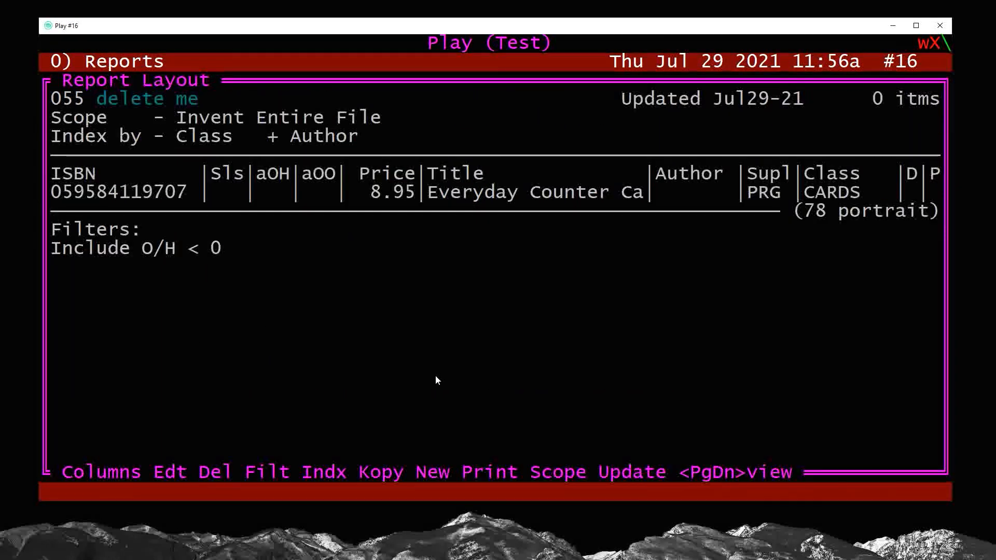
- Replace the report's aOO column with the S/O field and finish the column layout
{"action": "key", "text": "c"}
{"action": "key", "text": "Right"}
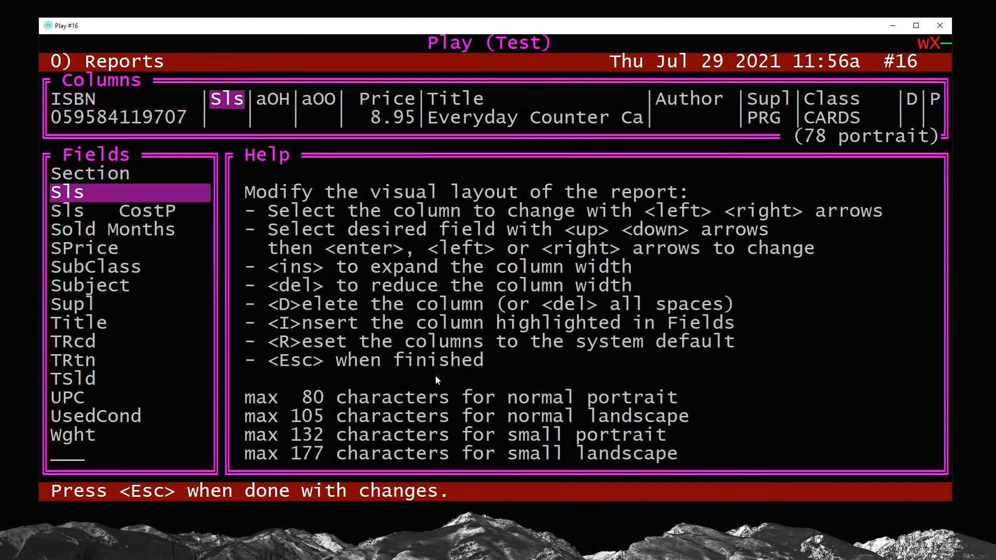
{"action": "key", "text": "Right"}
{"action": "key", "text": "Right"}
{"action": "key", "text": "Down"}
{"action": "key", "text": "Down"}
{"action": "key", "text": "Down"}
{"action": "key", "text": "Down"}
{"action": "key", "text": "Down"}
{"action": "key", "text": "Down"}
{"action": "key", "text": "Down"}
{"action": "key", "text": "Down"}
{"action": "key", "text": "Down"}
{"action": "key", "text": "Down"}
{"action": "key", "text": "Down"}
{"action": "key", "text": "Down"}
{"action": "key", "text": "Down"}
{"action": "key", "text": "Down"}
{"action": "key", "text": "Down"}
{"action": "key", "text": "Down"}
{"action": "key", "text": "Down"}
{"action": "key", "text": "Down"}
{"action": "key", "text": "Down"}
{"action": "key", "text": "Down"}
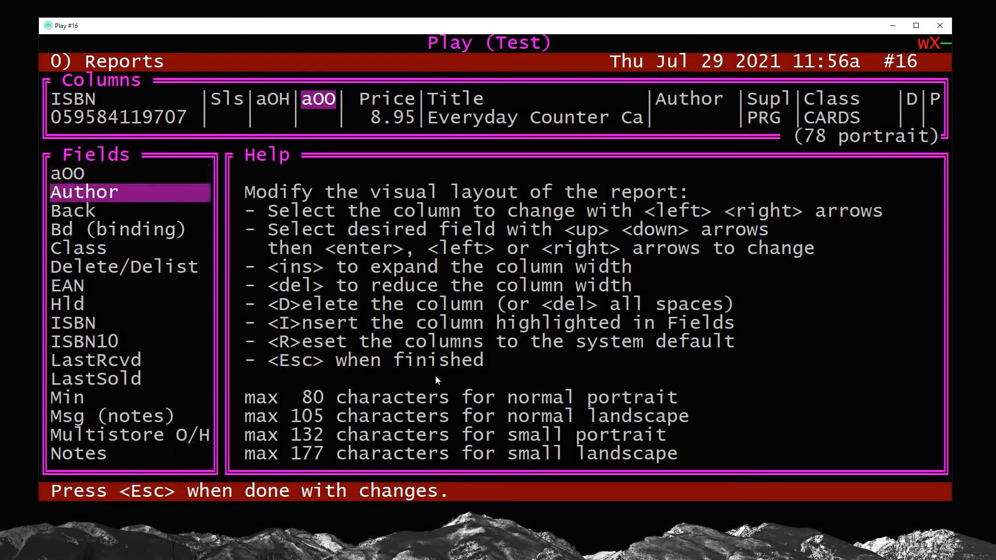
{"action": "key", "text": "Down"}
{"action": "key", "text": "Down"}
{"action": "key", "text": "Down"}
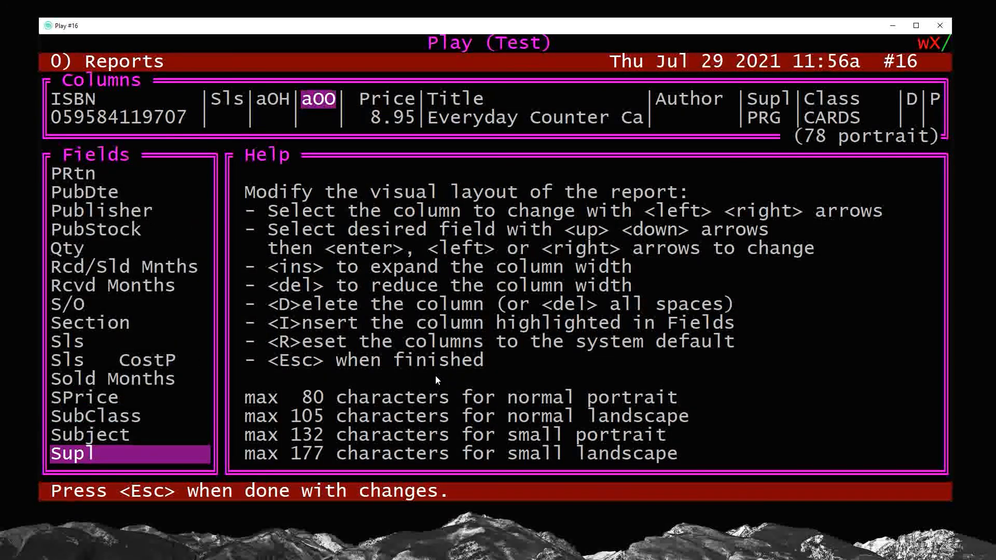
{"action": "key", "text": "Up"}
{"action": "key", "text": "Up"}
{"action": "key", "text": "Up"}
{"action": "key", "text": "Up"}
{"action": "key", "text": "Up"}
{"action": "key", "text": "Up"}
{"action": "key", "text": "Up"}
{"action": "key", "text": "Up"}
{"action": "key", "text": "Return"}
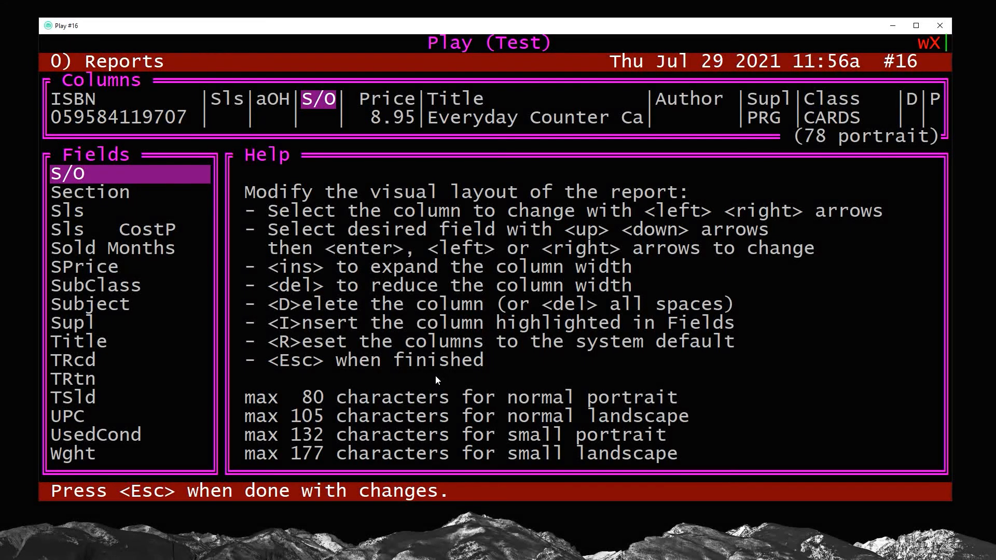
{"action": "key", "text": "Escape"}
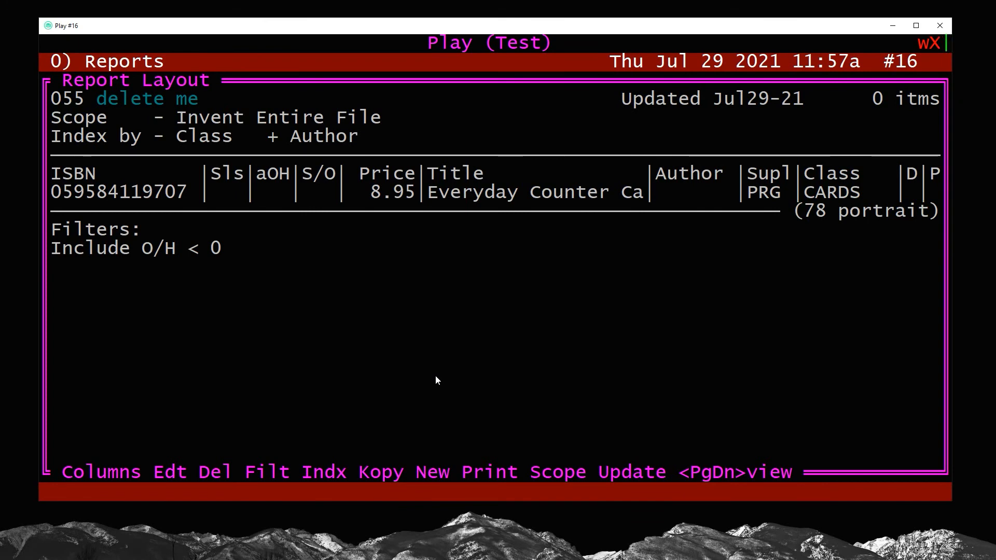
- Leave the report setup and open the current customer's record in Customers, dismissing the customer search
{"action": "key", "text": "Escape"}
{"action": "key", "text": "Escape"}
{"action": "key", "text": "Escape"}
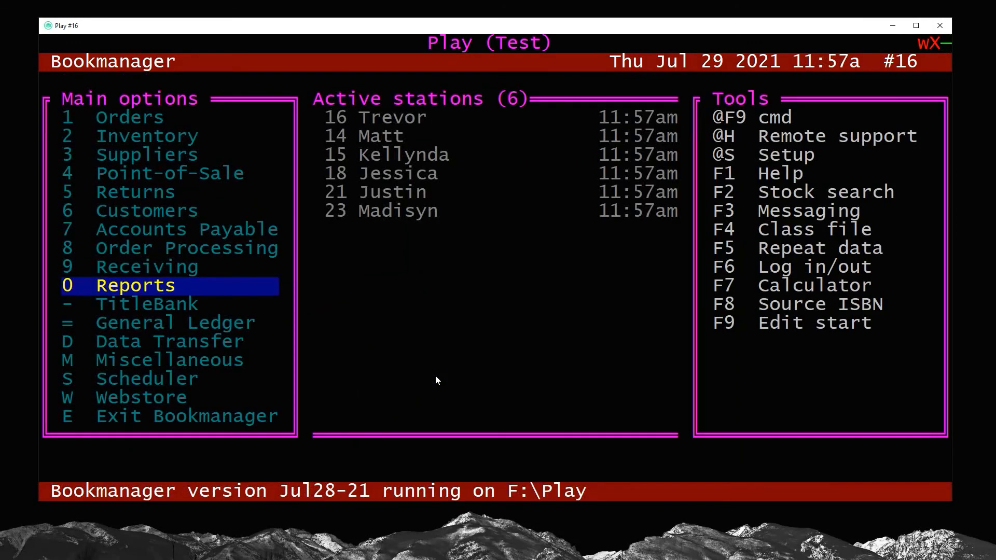
{"action": "key", "text": "Escape"}
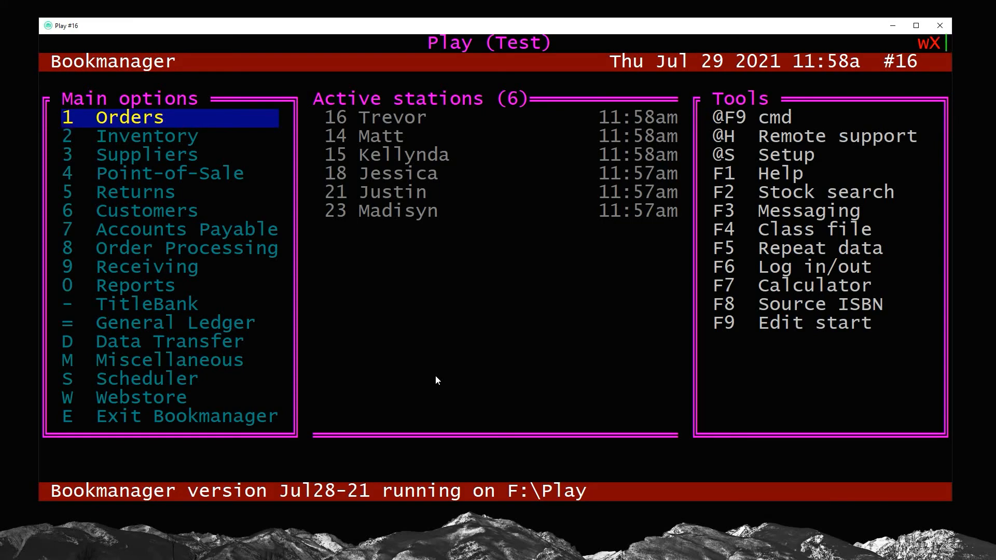
{"action": "key", "text": "6"}
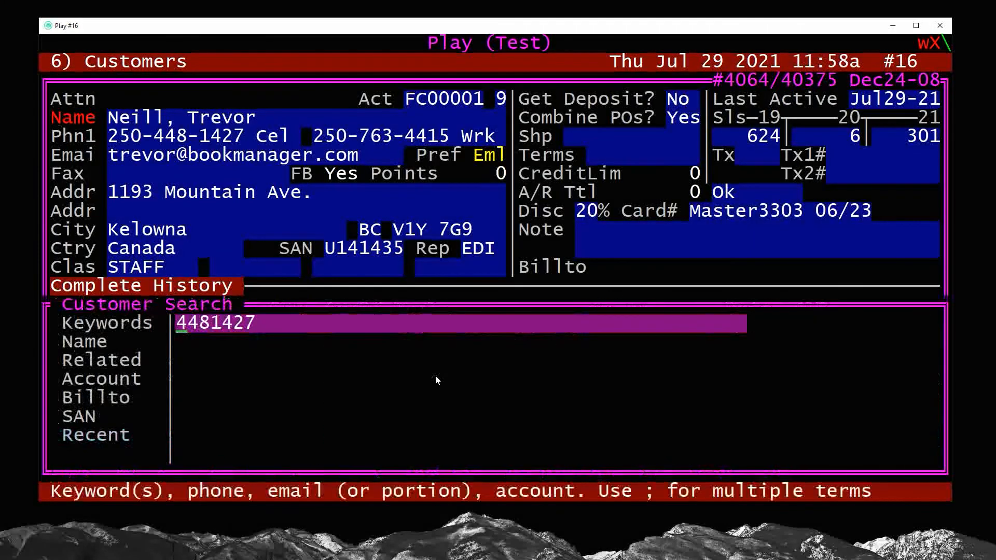
{"action": "key", "text": "Escape"}
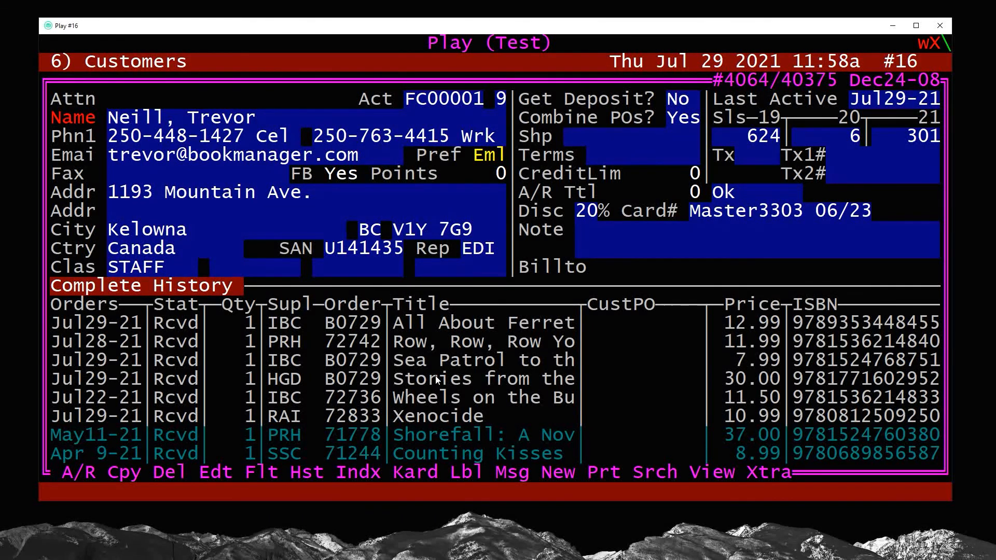
- Show the customer's Sales history and select the Canoecraft sale dated Jul29-21
{"action": "key", "text": "h"}
{"action": "key", "text": "Down"}
{"action": "key", "text": "Down"}
{"action": "key", "text": "Down"}
{"action": "key", "text": "Down"}
{"action": "key", "text": "Down"}
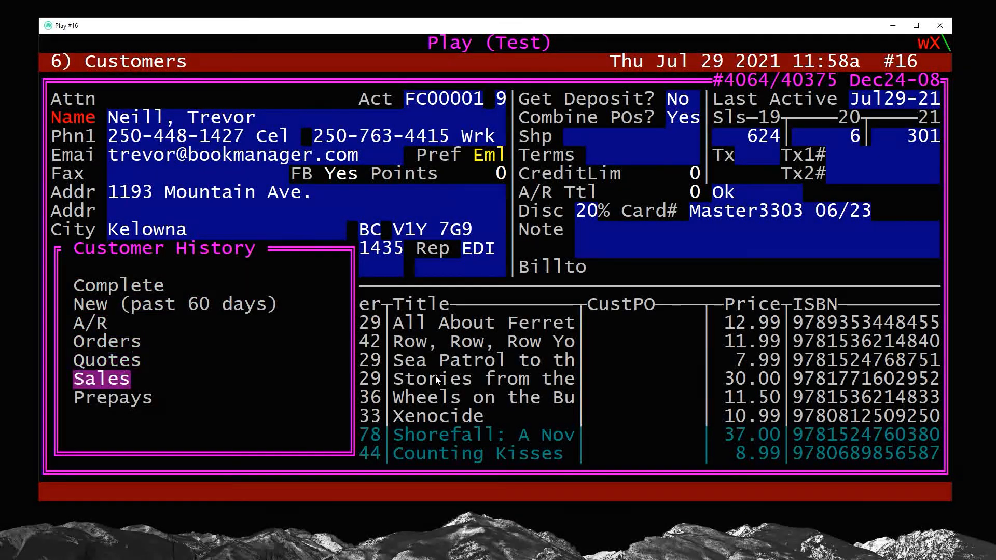
{"action": "key", "text": "Up"}
{"action": "key", "text": "Up"}
{"action": "key", "text": "Down"}
{"action": "key", "text": "Down"}
{"action": "key", "text": "Return"}
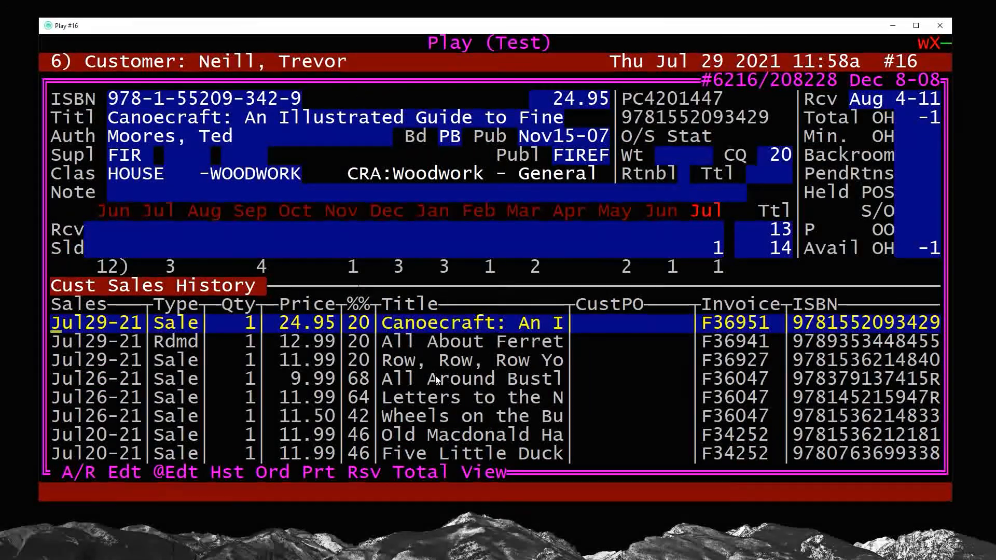
{"action": "key", "text": "Down"}
{"action": "key", "text": "Down"}
{"action": "key", "text": "Up"}
{"action": "key", "text": "Up"}
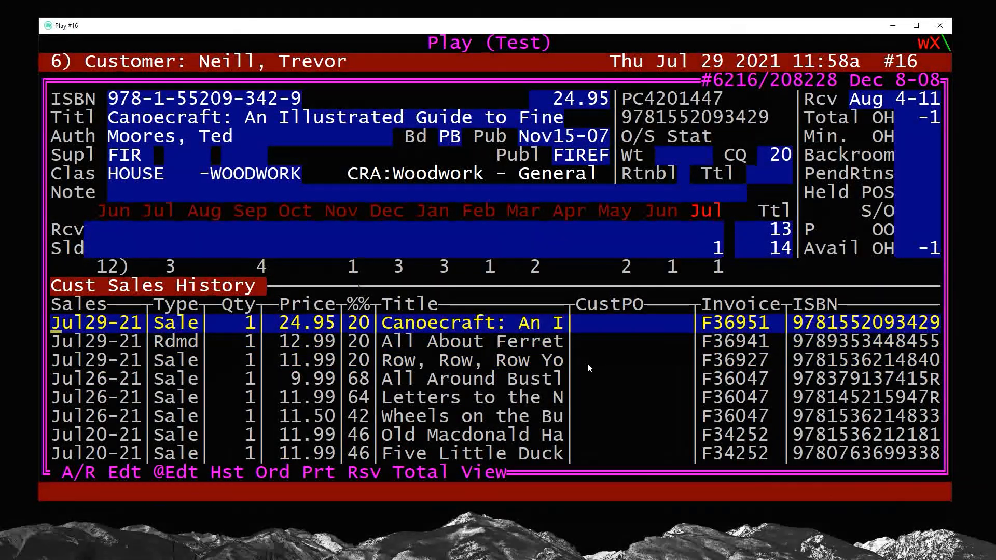
- Create a pending order for 1 copy of Canoecraft from supplier FIR for this customer and return to the customer record
{"action": "type", "text": "o"}
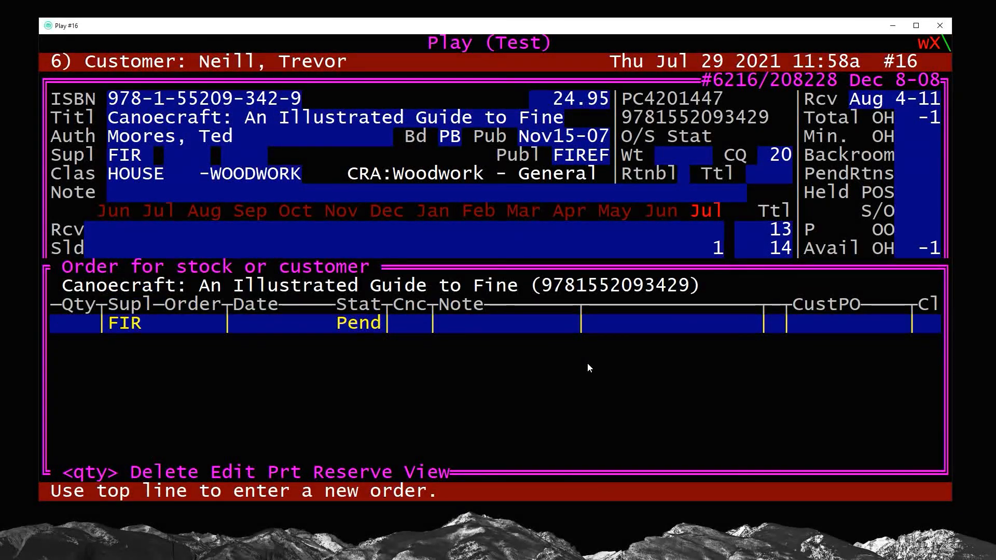
{"action": "type", "text": "1"}
{"action": "key", "text": "Return"}
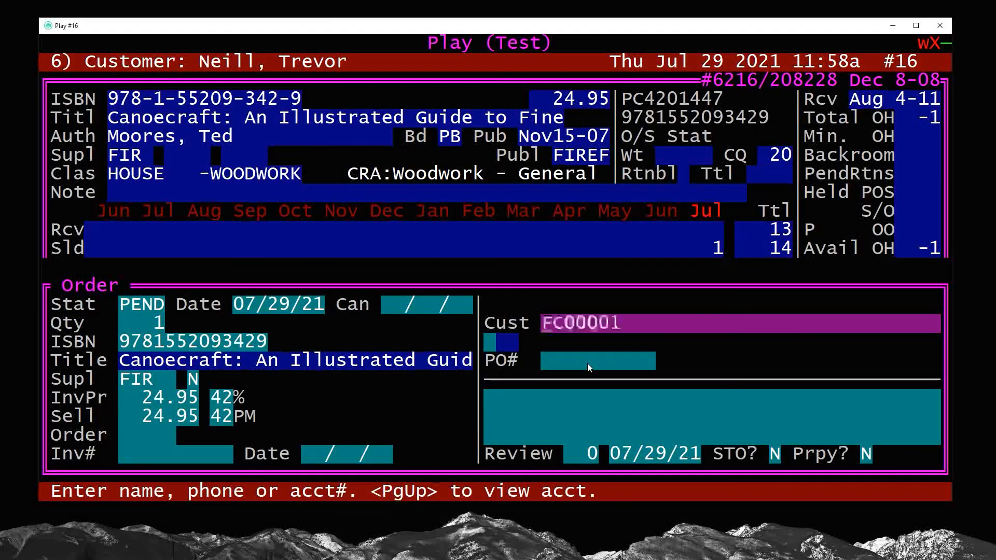
{"action": "key", "text": "Return"}
{"action": "key", "text": "Page_Down"}
{"action": "key", "text": "Return"}
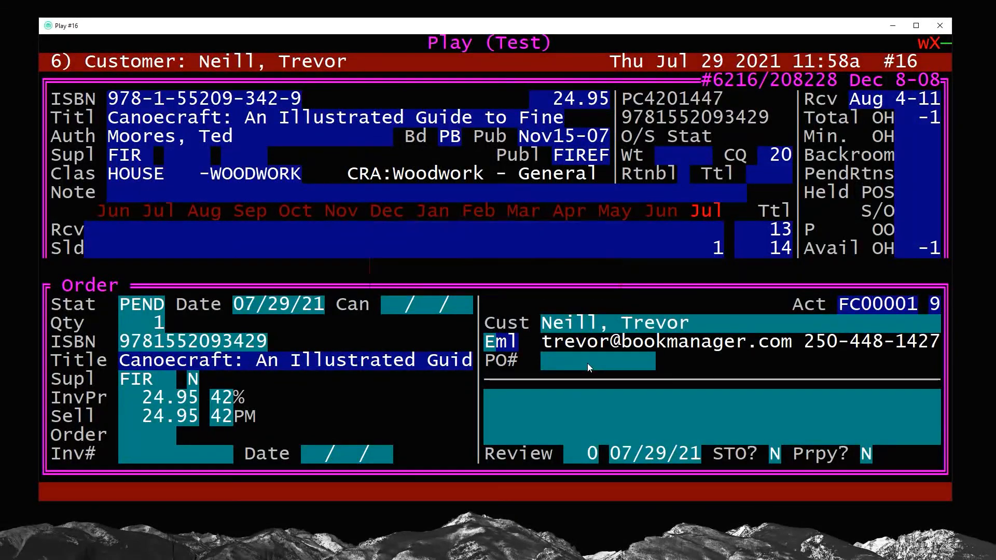
{"action": "key", "text": "Escape"}
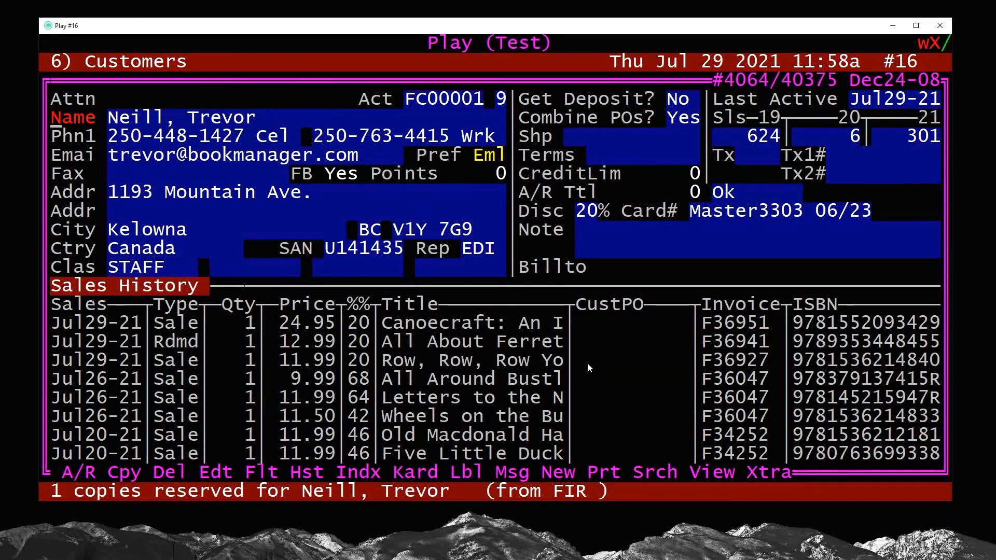
- Show the customer's Complete history and examine the pending Canoecraft order line
{"action": "key", "text": "h"}
{"action": "key", "text": "Up"}
{"action": "key", "text": "Up"}
{"action": "key", "text": "Up"}
{"action": "key", "text": "Up"}
{"action": "key", "text": "Up"}
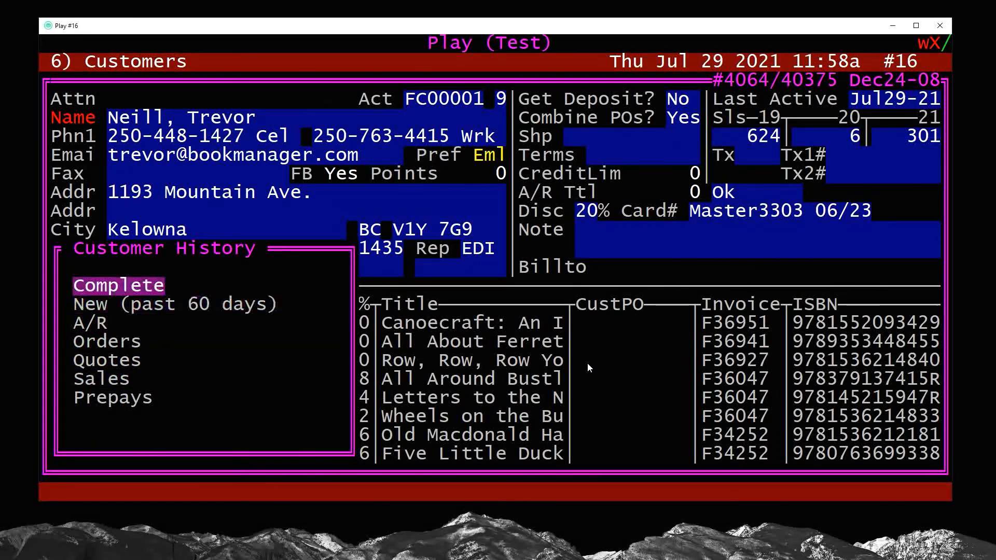
{"action": "key", "text": "Return"}
{"action": "key", "text": "Down"}
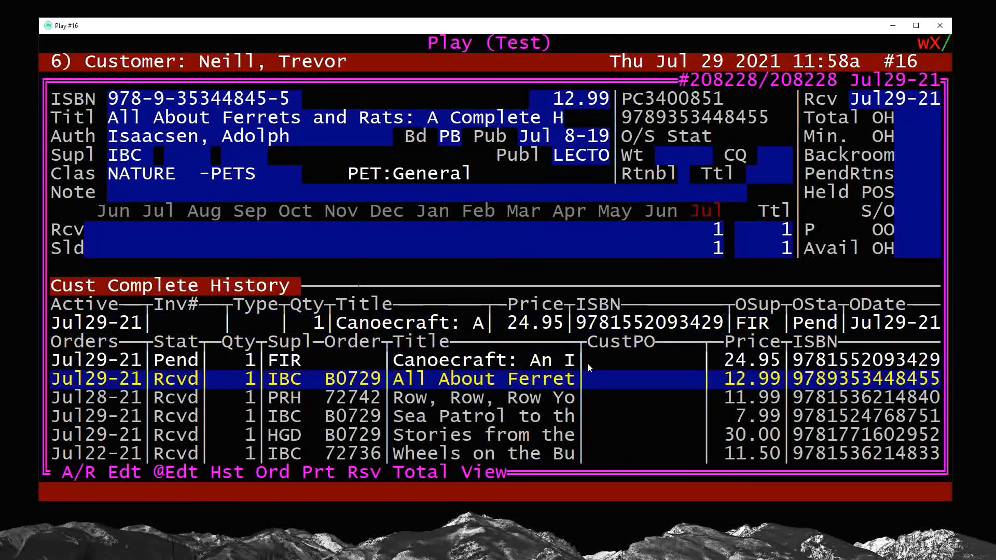
{"action": "key", "text": "Up"}
{"action": "key", "text": "Up"}
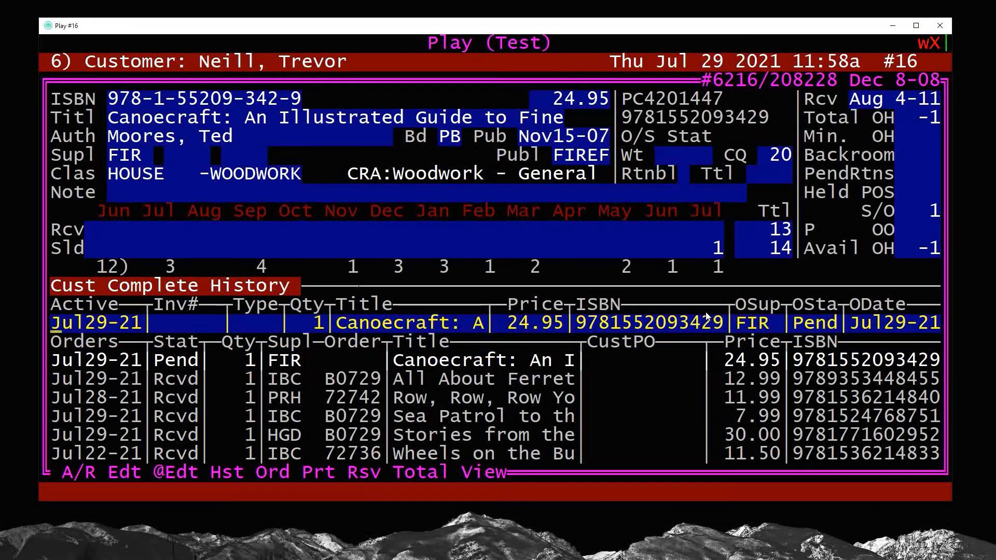
{"action": "left_click_drag", "start_coordinate": [54, 363], "coordinate": [596, 362]}
{"action": "left_click", "coordinate": [596, 362]}
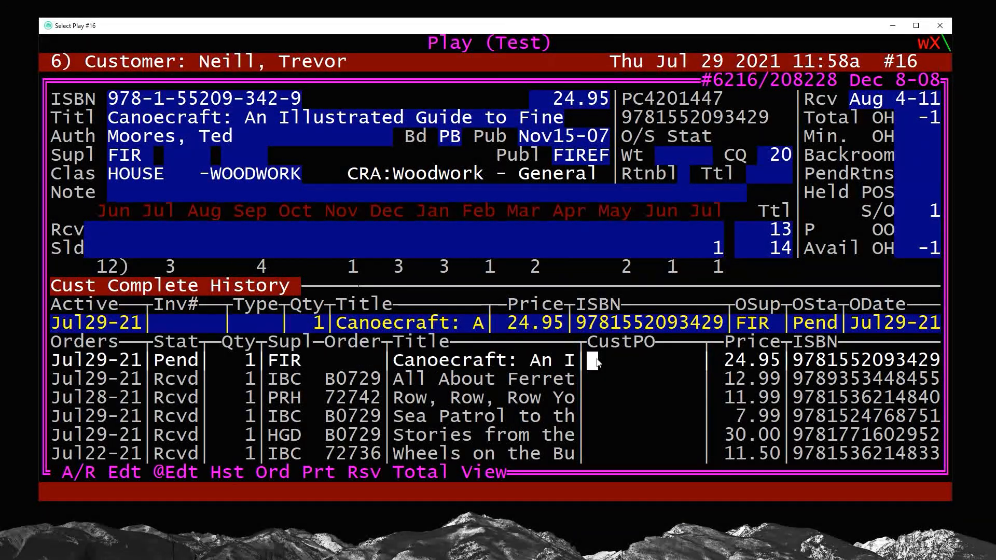
- Review the Canoecraft title's Orders and Sales histories, checking the Jul29-21 sale against the available on-hand quantity
{"action": "key", "text": "h"}
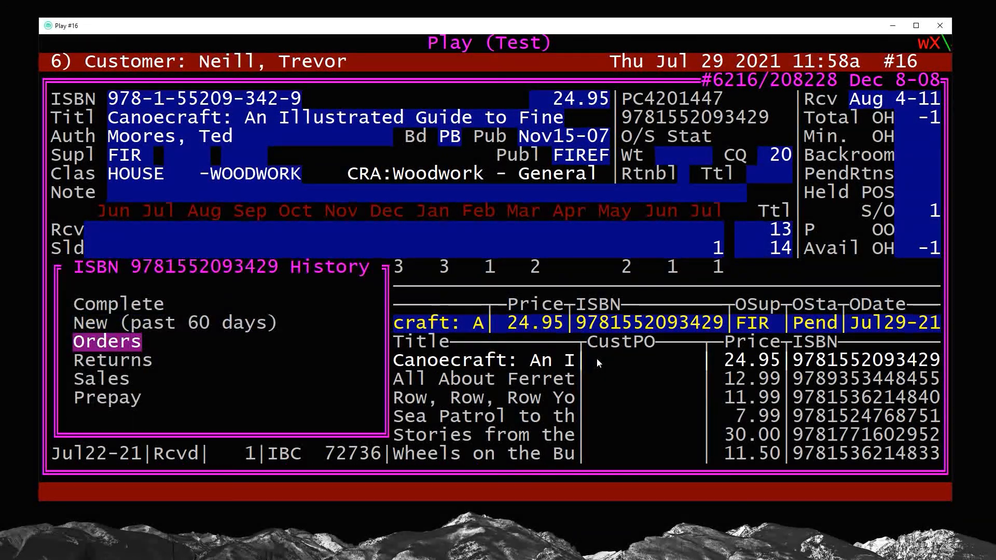
{"action": "key", "text": "Return"}
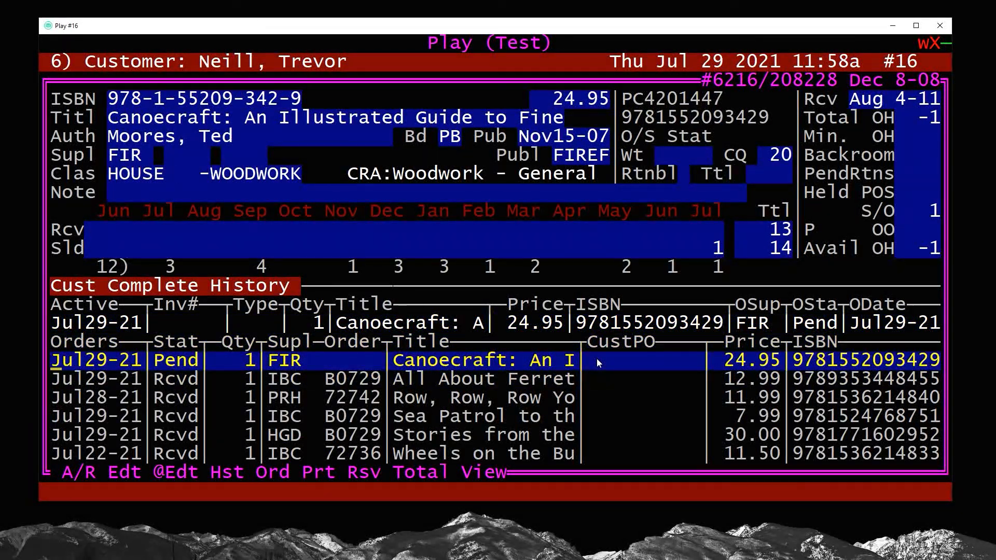
{"action": "key", "text": "h"}
{"action": "key", "text": "Down"}
{"action": "key", "text": "Down"}
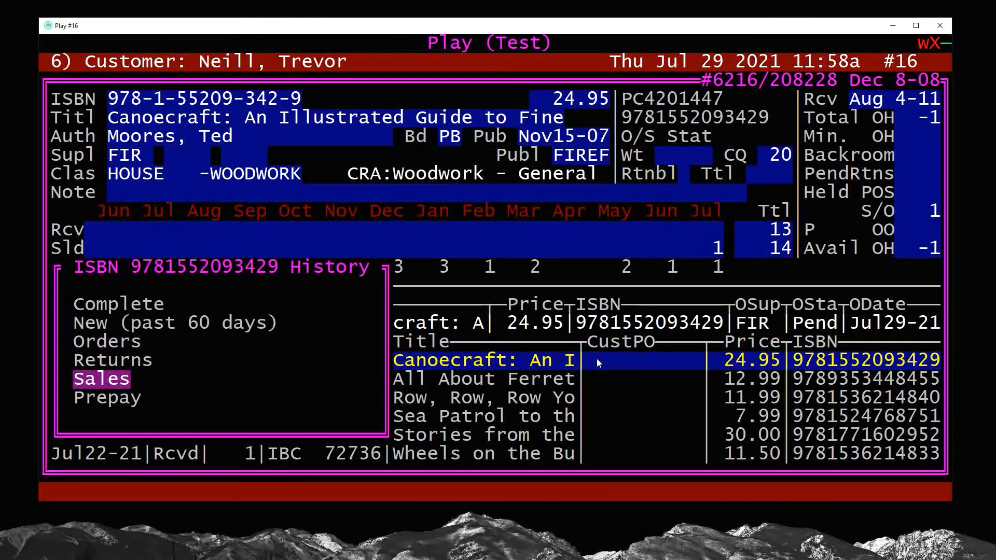
{"action": "key", "text": "Return"}
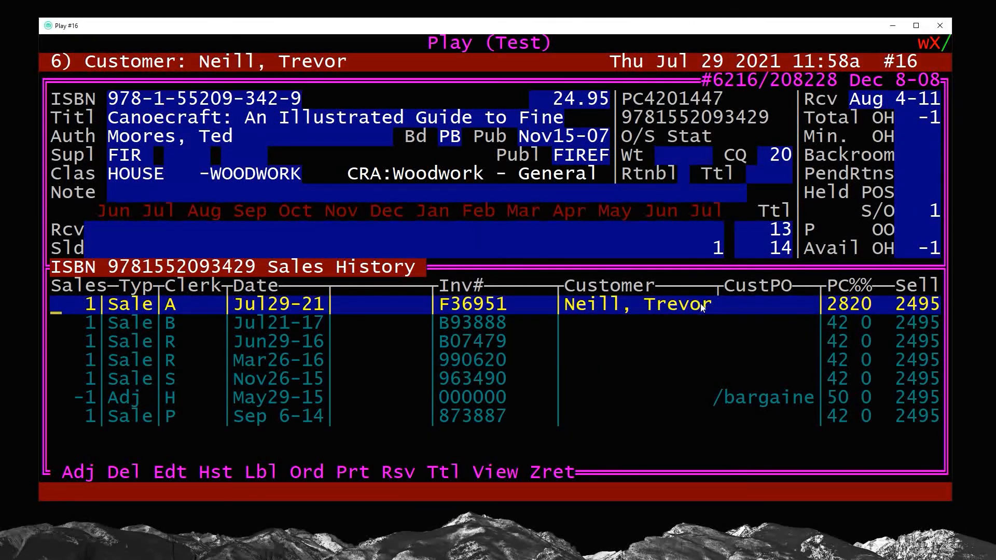
{"action": "left_click_drag", "start_coordinate": [701, 306], "coordinate": [326, 307]}
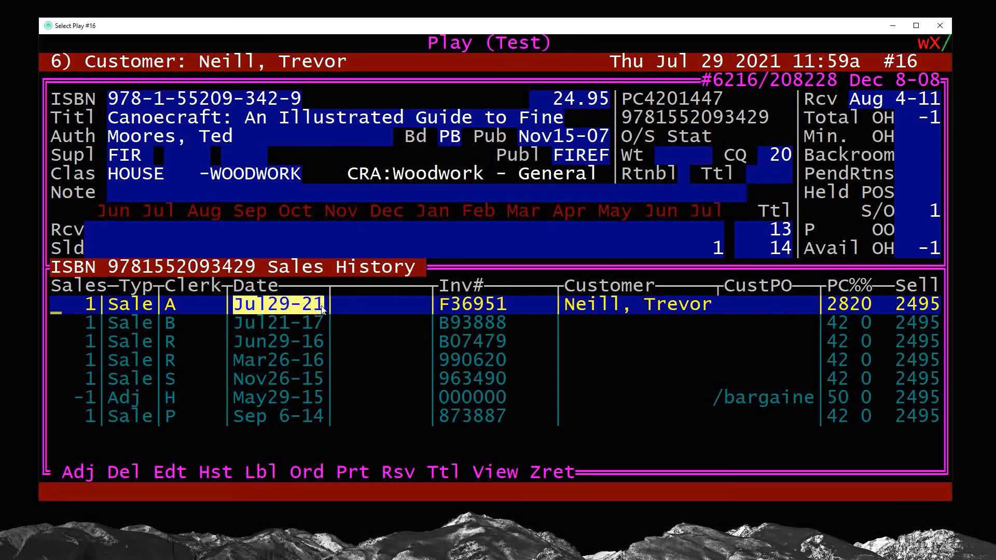
{"action": "left_click_drag", "start_coordinate": [941, 258], "coordinate": [918, 247]}
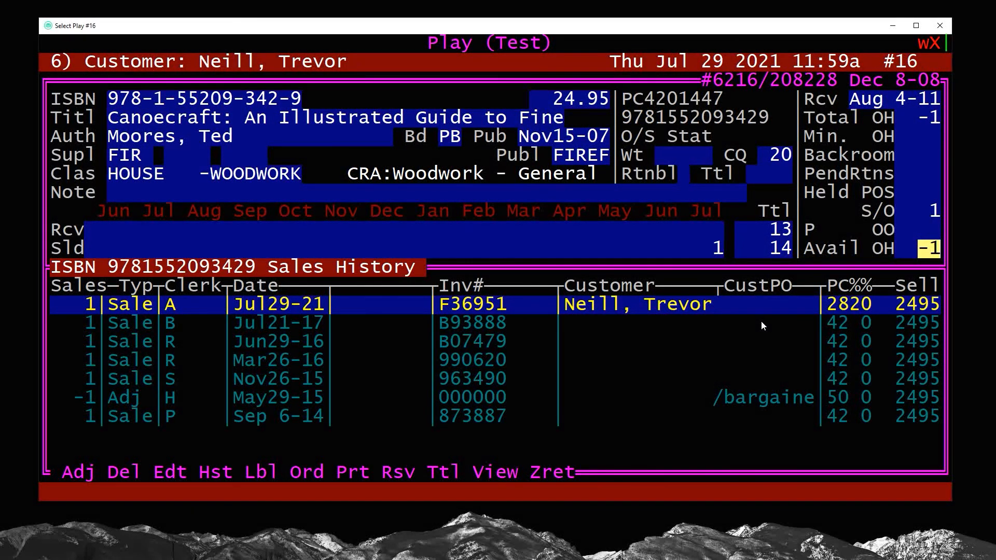
{"action": "key", "text": "Escape"}
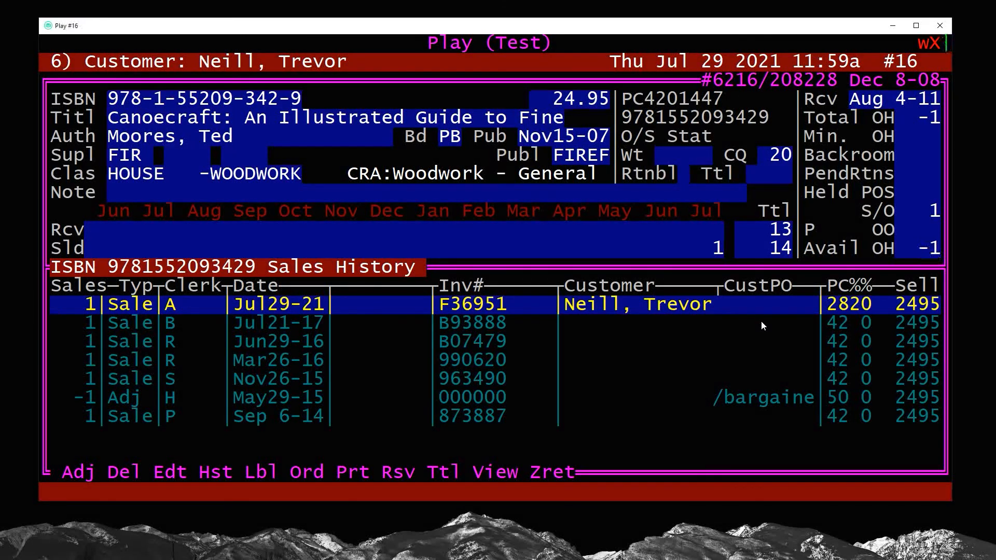
{"action": "key", "text": "Escape"}
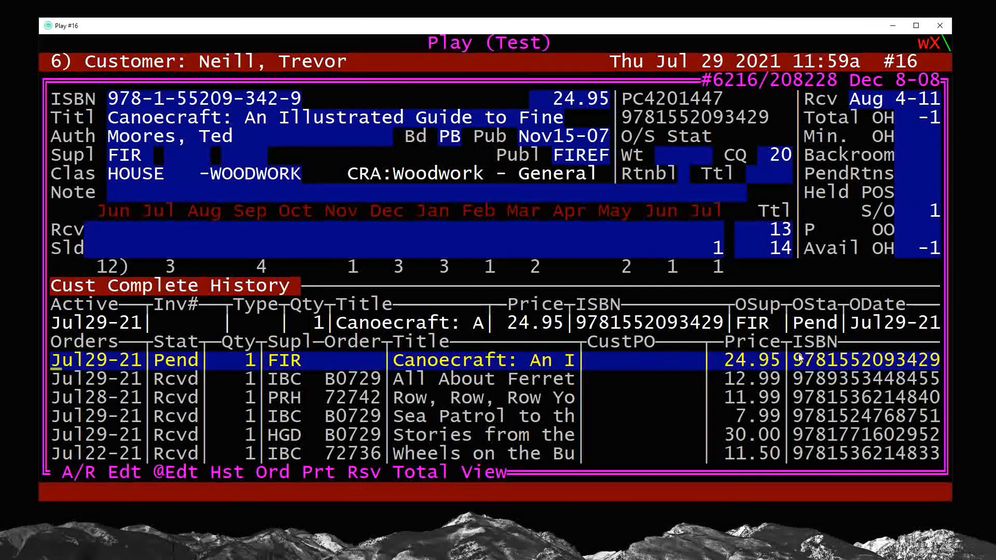
- Highlight the ISBN on the pending Canoecraft order and request the title's Complete history
{"action": "left_click_drag", "start_coordinate": [794, 362], "coordinate": [936, 365]}
{"action": "right_click", "coordinate": [936, 364]}
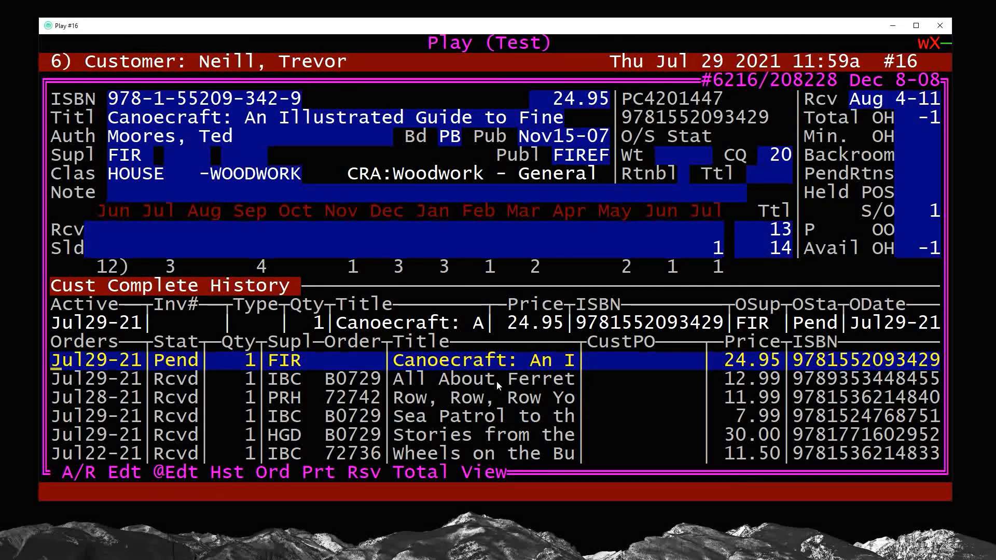
{"action": "key", "text": "h"}
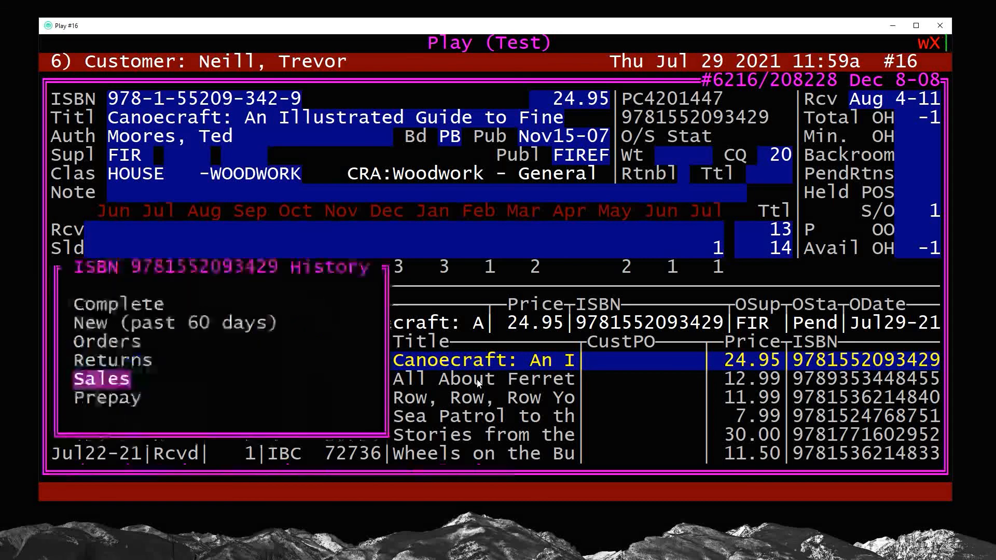
{"action": "key", "text": "c"}
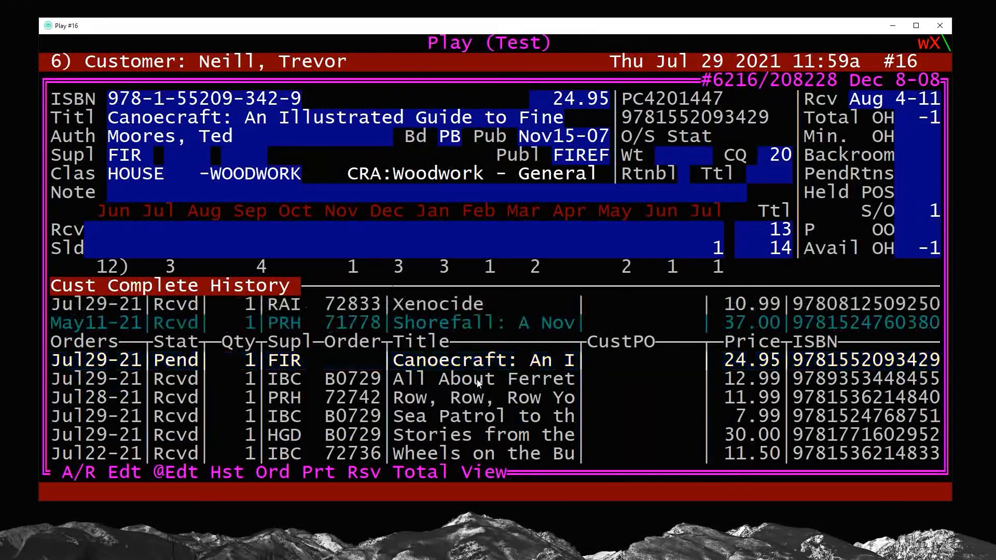
- Show the customer's Sales history and open the Jul29-21 Canoecraft sale in Point-of-Sale
{"action": "key", "text": "Escape"}
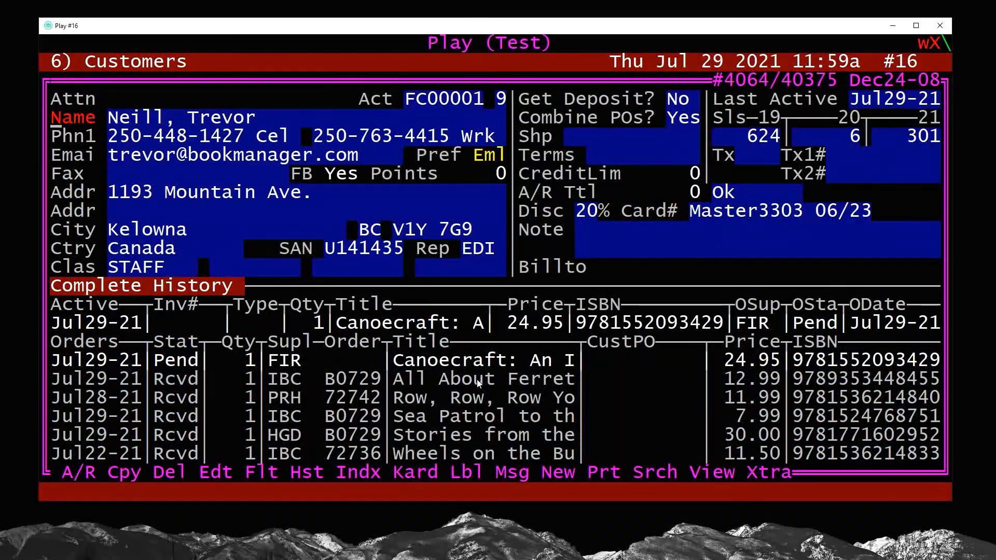
{"action": "key", "text": "h"}
{"action": "key", "text": "Down"}
{"action": "key", "text": "Down"}
{"action": "key", "text": "Down"}
{"action": "key", "text": "Down"}
{"action": "key", "text": "Down"}
{"action": "key", "text": "Down"}
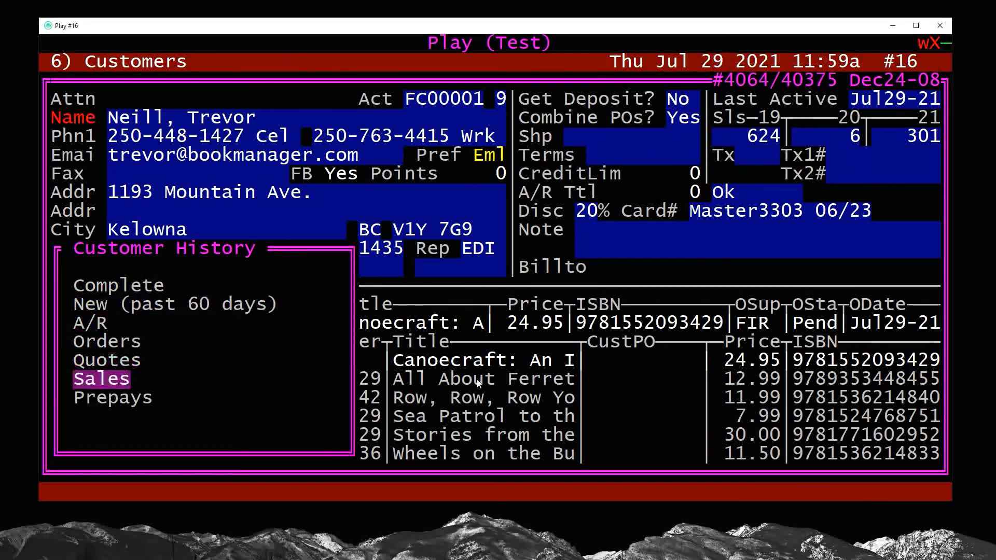
{"action": "key", "text": "s"}
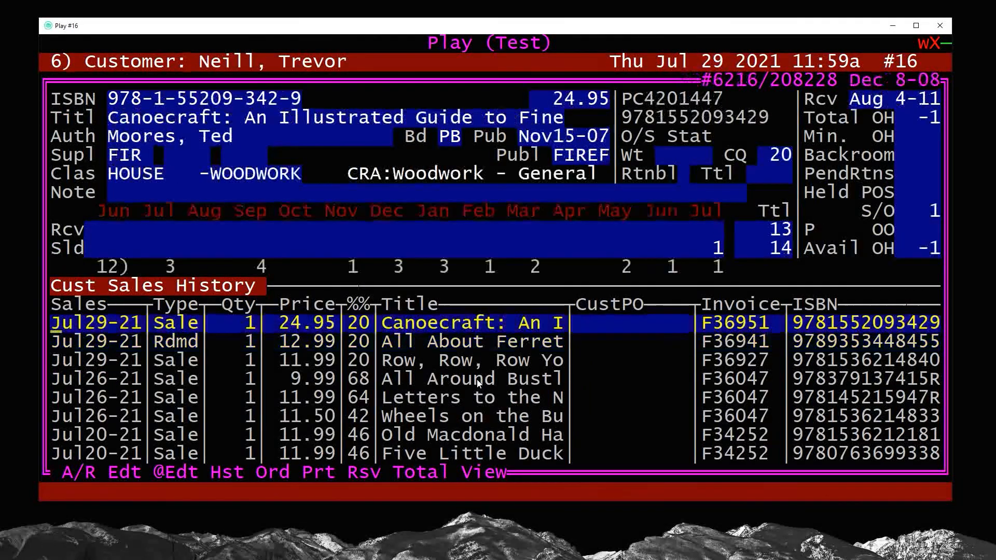
{"action": "key", "text": "Return"}
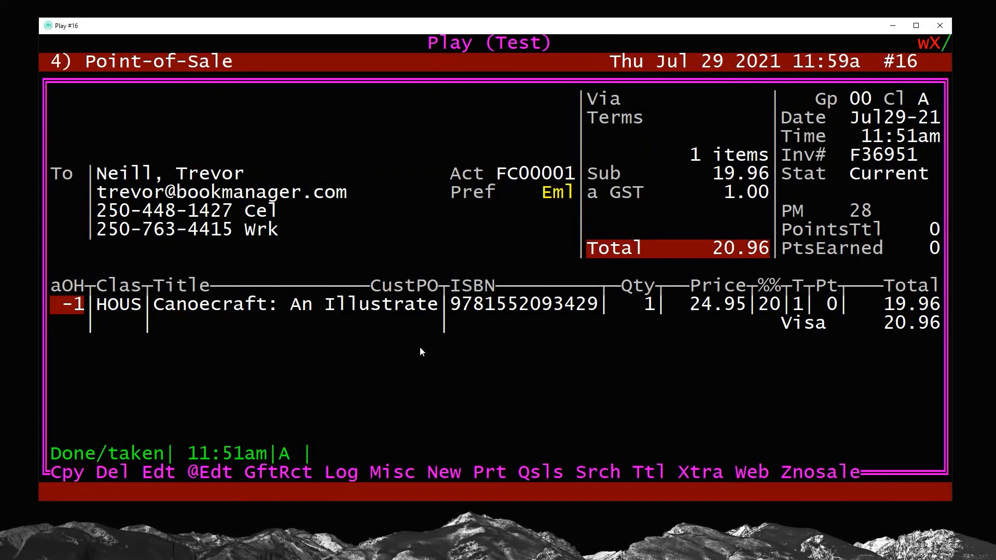
- Copy the Canoecraft sale into a held transaction and change the copied line's status to Prepay item
{"action": "key", "text": "c"}
{"action": "key", "text": "Return"}
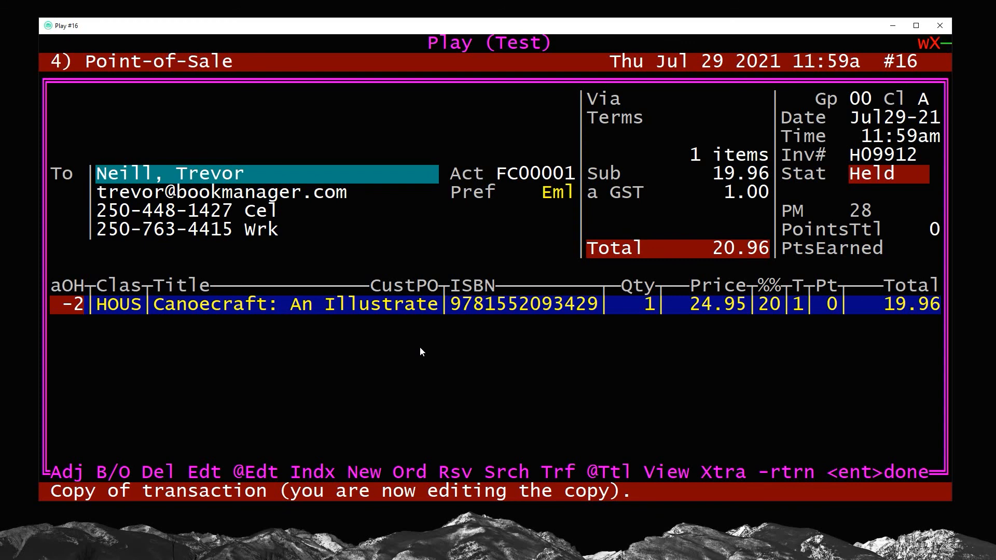
{"action": "left_click_drag", "start_coordinate": [76, 309], "coordinate": [55, 307]}
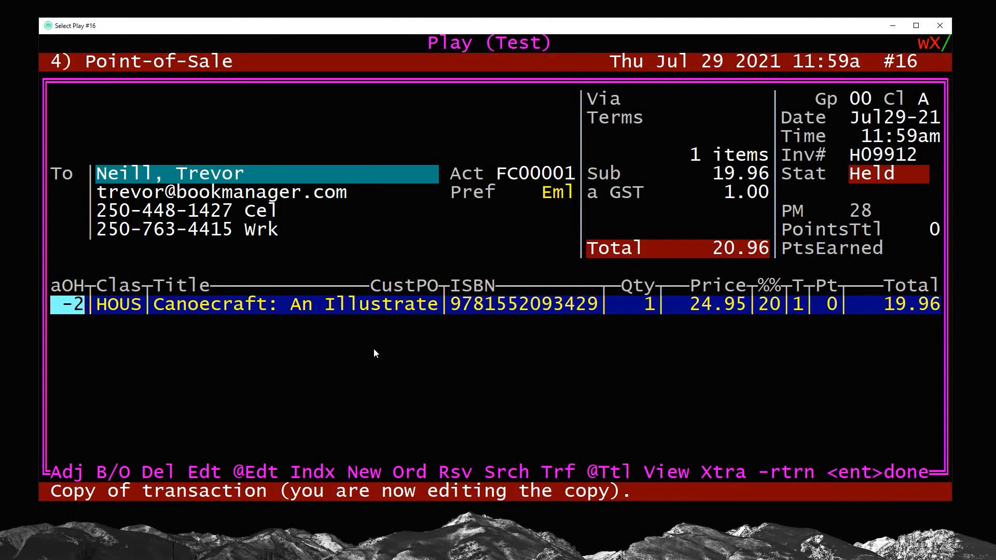
{"action": "key", "text": "b"}
{"action": "key", "text": "Down"}
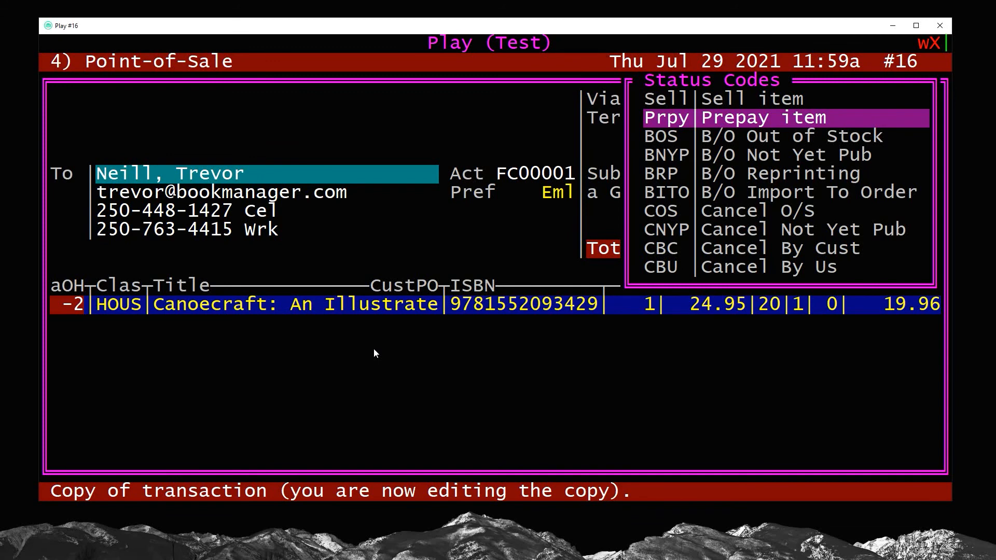
{"action": "key", "text": "Return"}
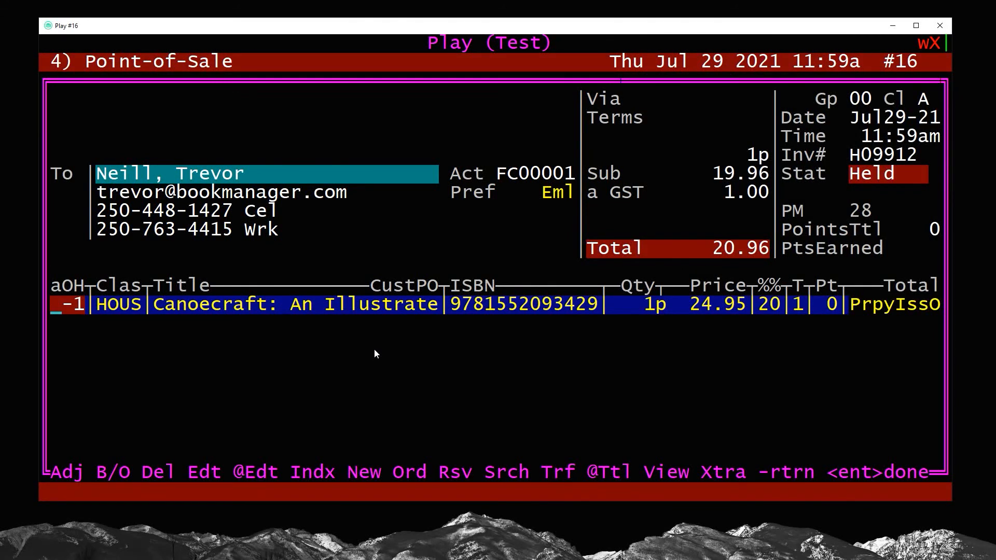
{"action": "key", "text": "Return"}
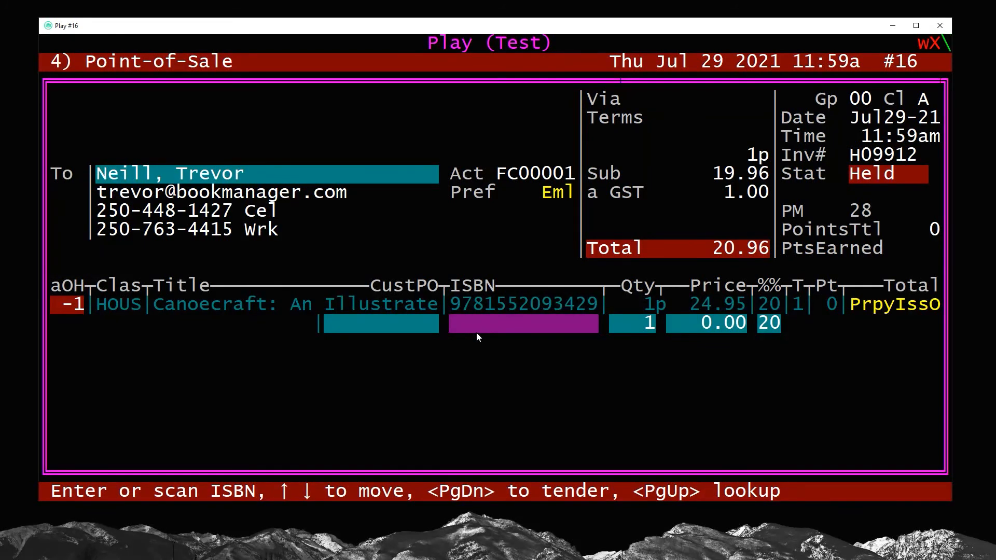
{"action": "type", "text": "9781552093429"}
{"action": "key", "text": "Return"}
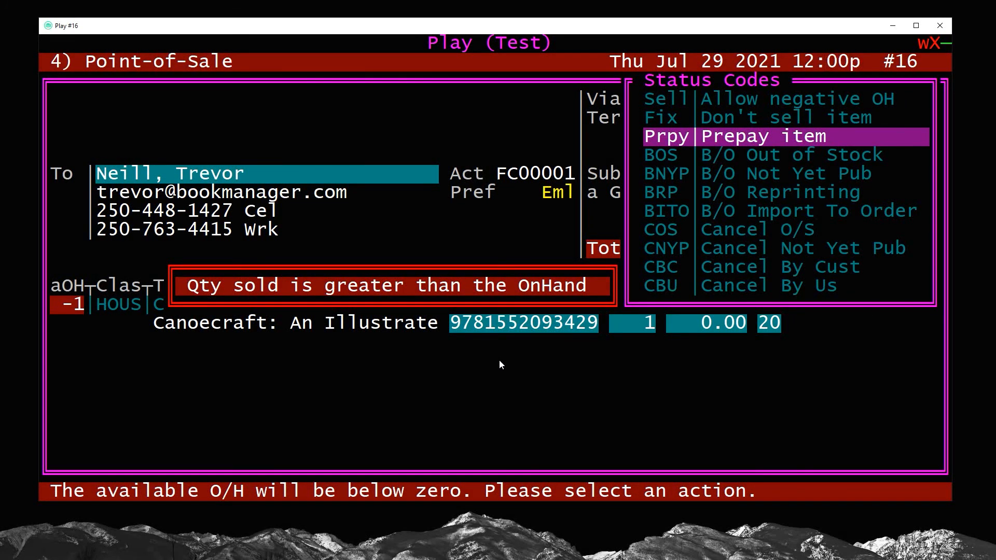
{"action": "key", "text": "Up"}
{"action": "key", "text": "Up"}
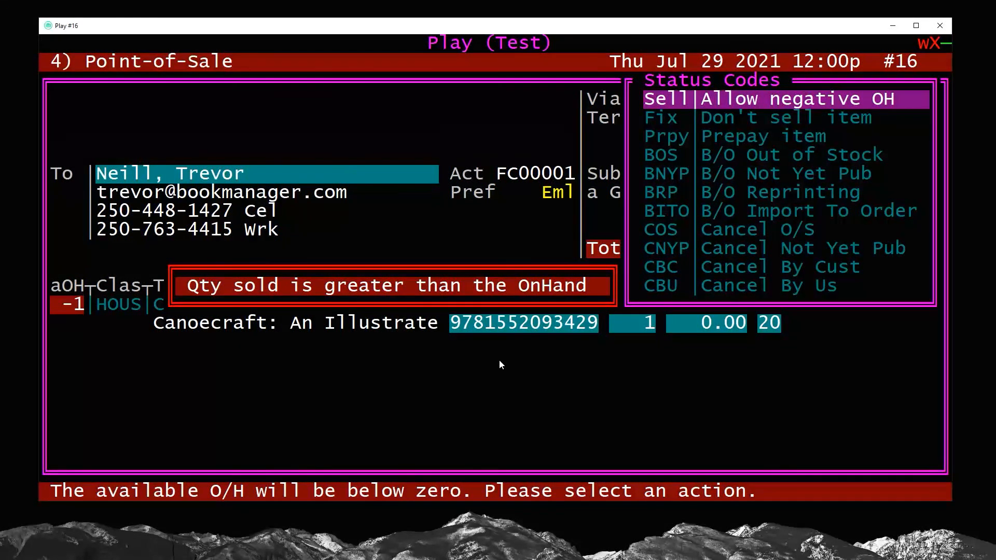
{"action": "key", "text": "Return"}
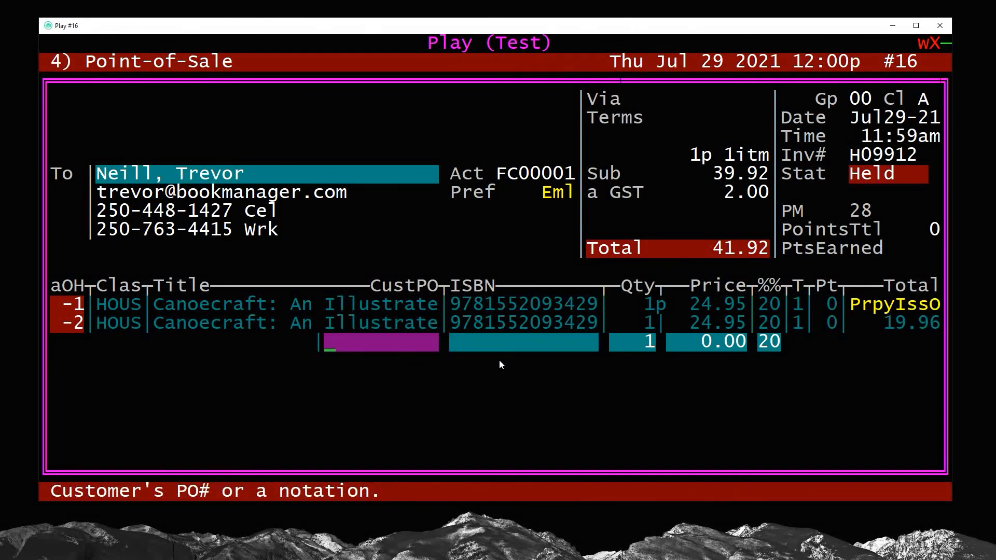
{"action": "key", "text": "Up"}
{"action": "key", "text": "minus"}
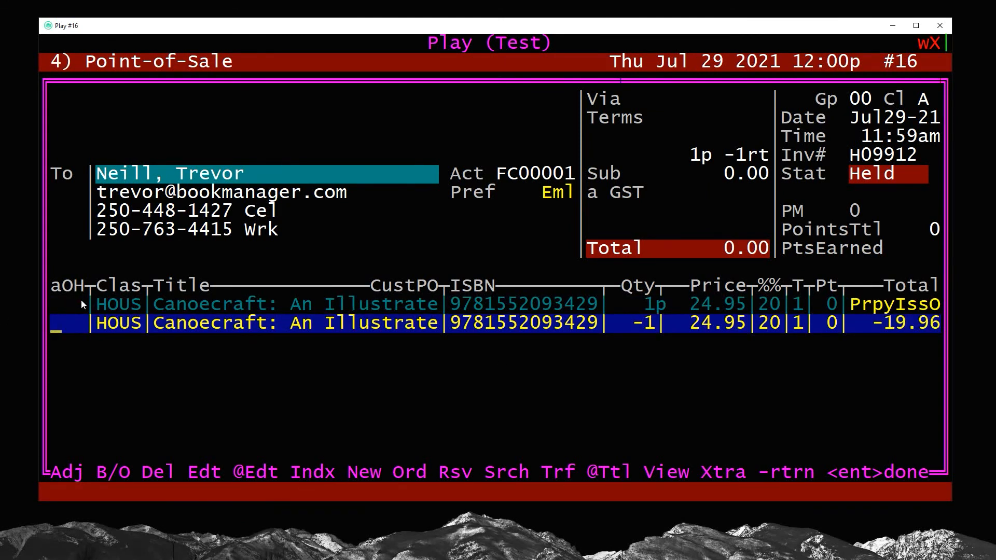
- View the Canoecraft title record from the return line and check its available on-hand quantity
{"action": "key", "text": "v"}
{"action": "left_click_drag", "start_coordinate": [935, 249], "coordinate": [896, 250]}
{"action": "key", "text": "Escape"}
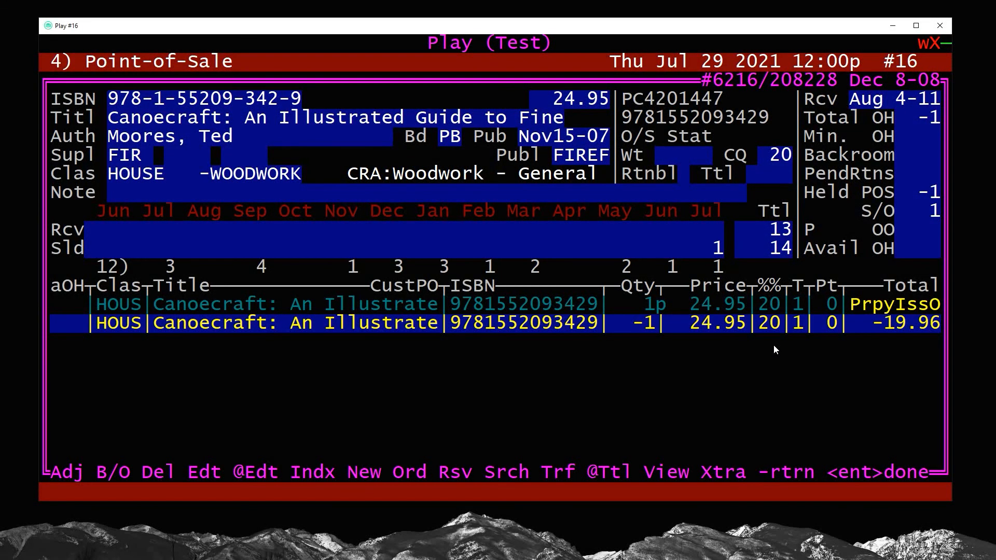
{"action": "key", "text": "Escape"}
{"action": "key", "text": "r"}
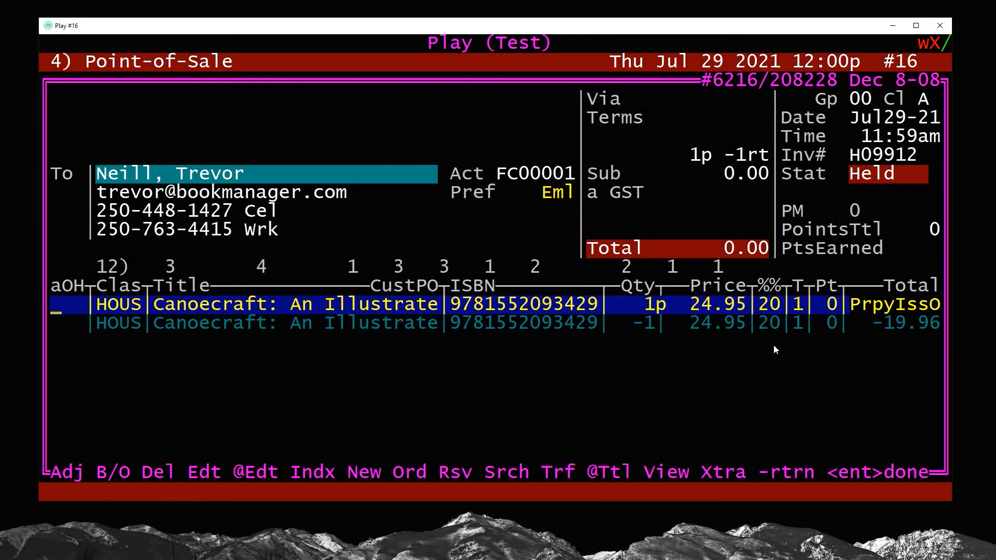
- Review the held transaction's total, subtotal and GST against its prepay and return lines
{"action": "left_click_drag", "start_coordinate": [766, 249], "coordinate": [716, 249]}
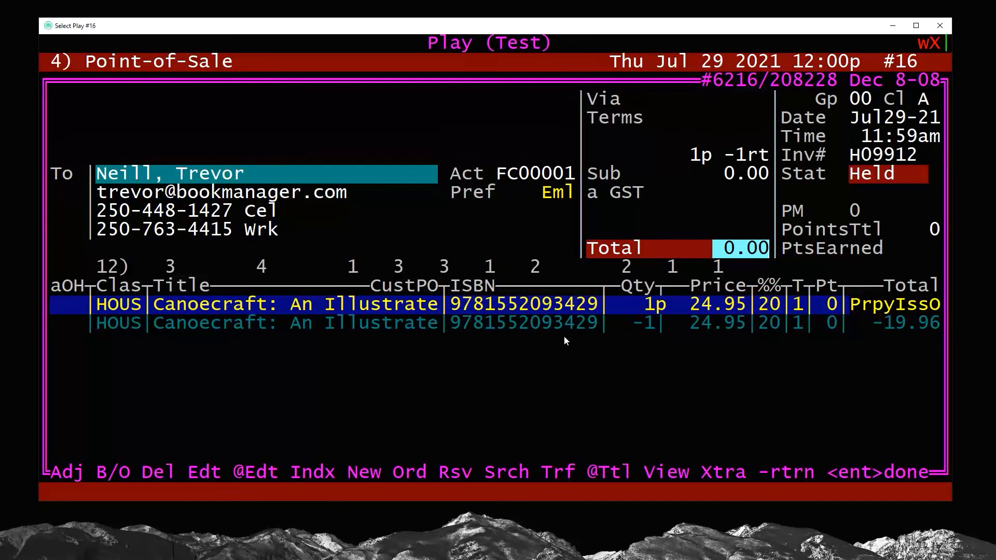
{"action": "key", "text": "Return"}
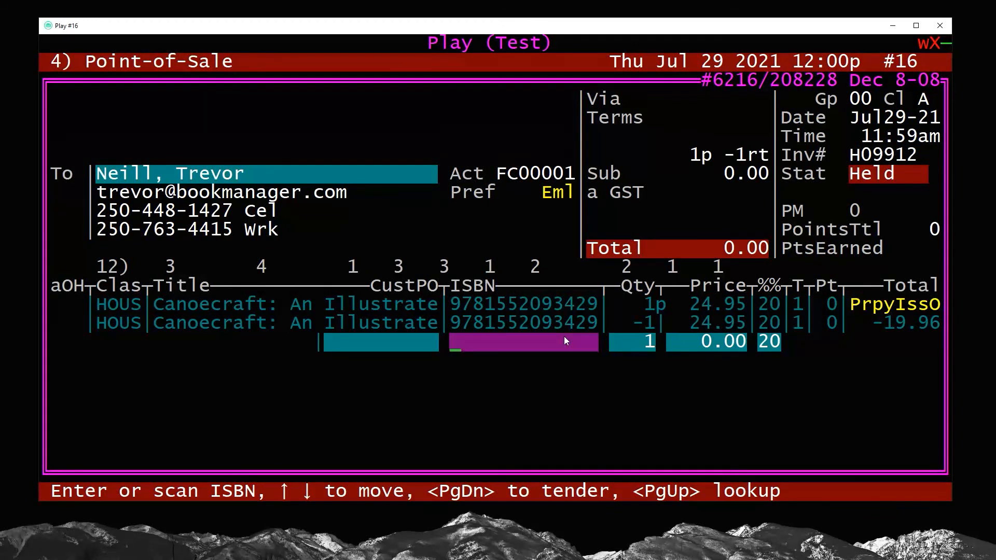
{"action": "key", "text": "Up"}
{"action": "key", "text": "Up"}
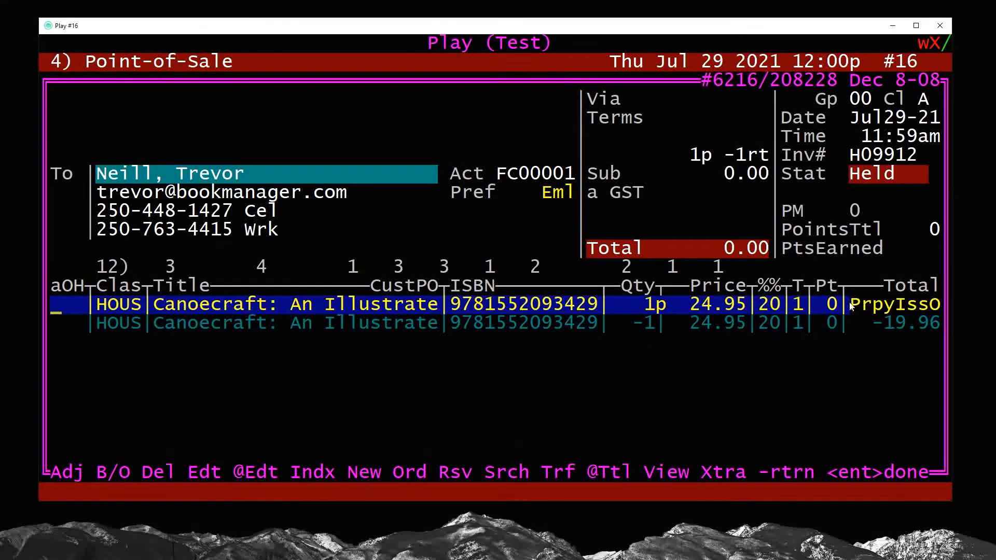
{"action": "key", "text": "Down"}
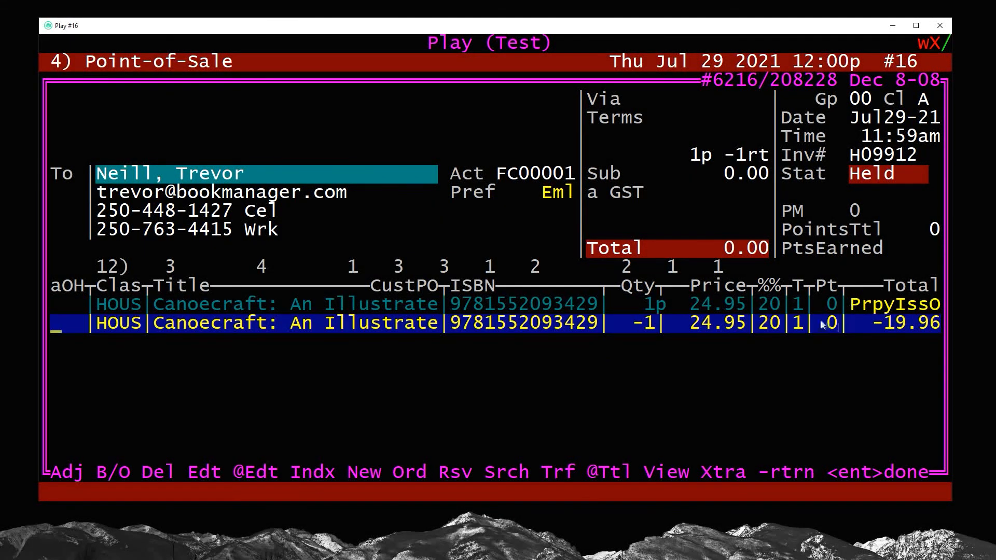
{"action": "left_click_drag", "start_coordinate": [752, 193], "coordinate": [595, 179]}
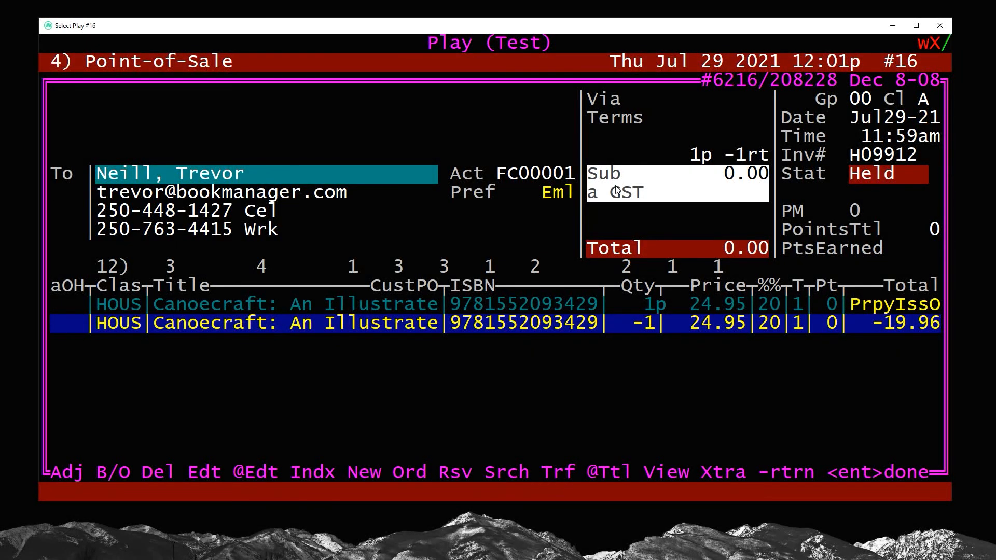
{"action": "key", "text": "Up"}
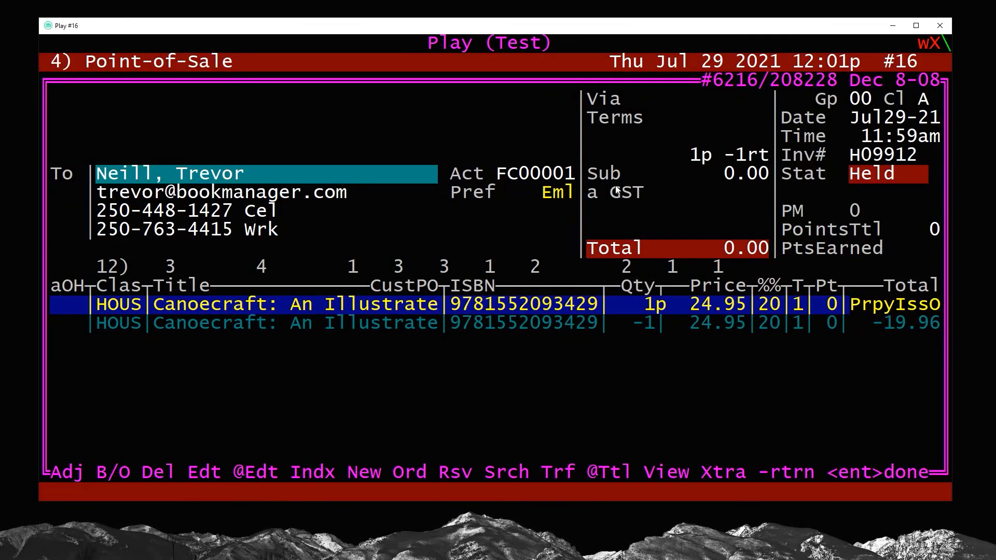
- Tender the held prepay-and-return transaction with 0.00 as PmtOnAcct and complete the sale
{"action": "key", "text": "Return"}
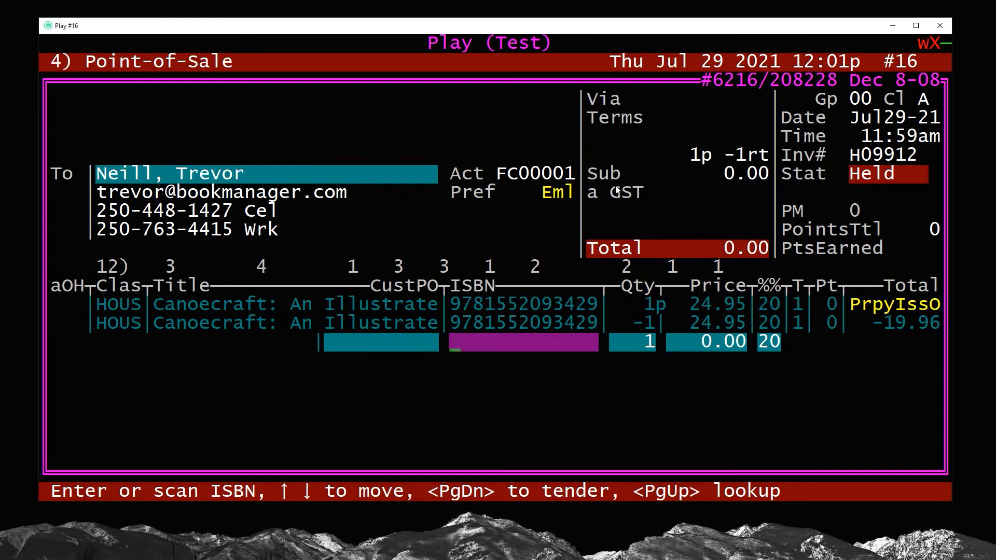
{"action": "key", "text": "Page_Down"}
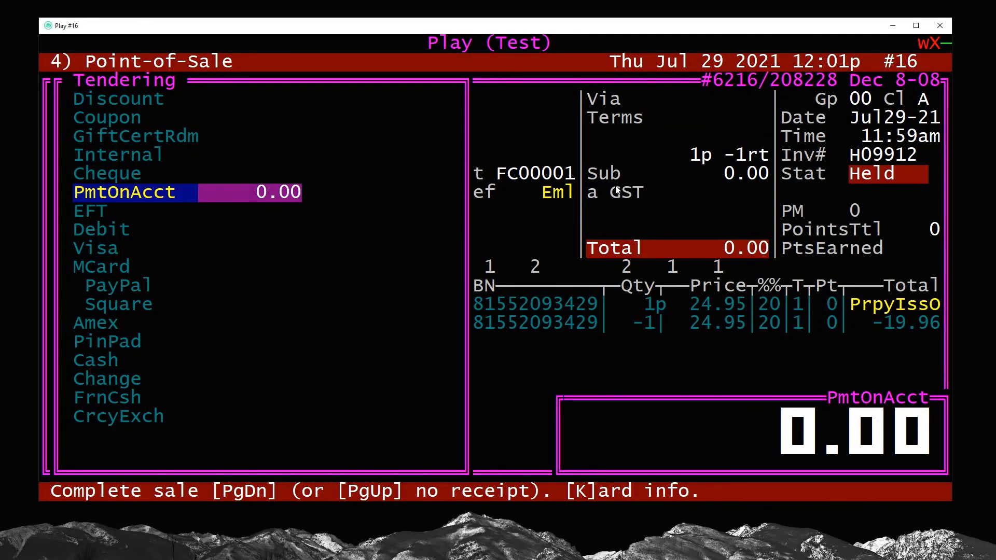
{"action": "key", "text": "Down"}
{"action": "key", "text": "Up"}
{"action": "key", "text": "Page_Down"}
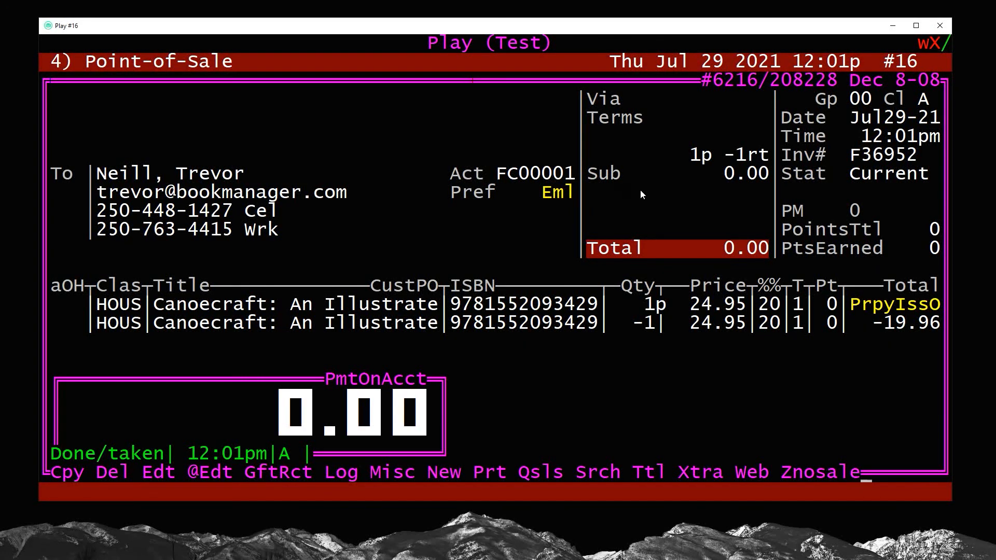
- Examine the prepay line's issue status on the completed Canoecraft invoice
{"action": "left_click_drag", "start_coordinate": [840, 304], "coordinate": [917, 310]}
{"action": "mouse_move", "coordinate": [851, 306]}
{"action": "left_mouse_down"}
{"action": "mouse_move", "coordinate": [926, 316]}
{"action": "mouse_move", "coordinate": [852, 324]}
{"action": "left_mouse_up"}
{"action": "left_click", "coordinate": [934, 309]}
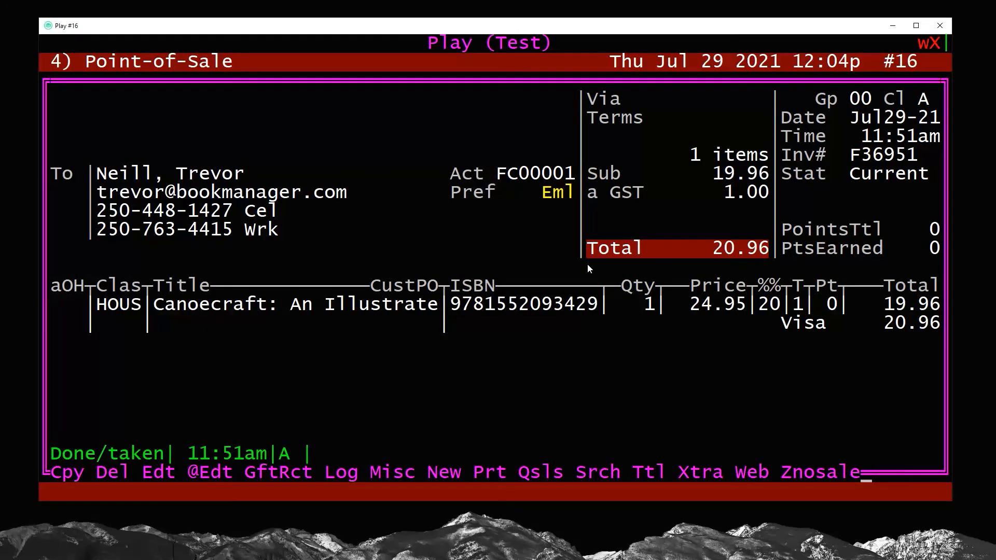
- Browse the original Canoecraft sale's stock figures and start a new transaction for the same customer
{"action": "key", "text": "Return"}
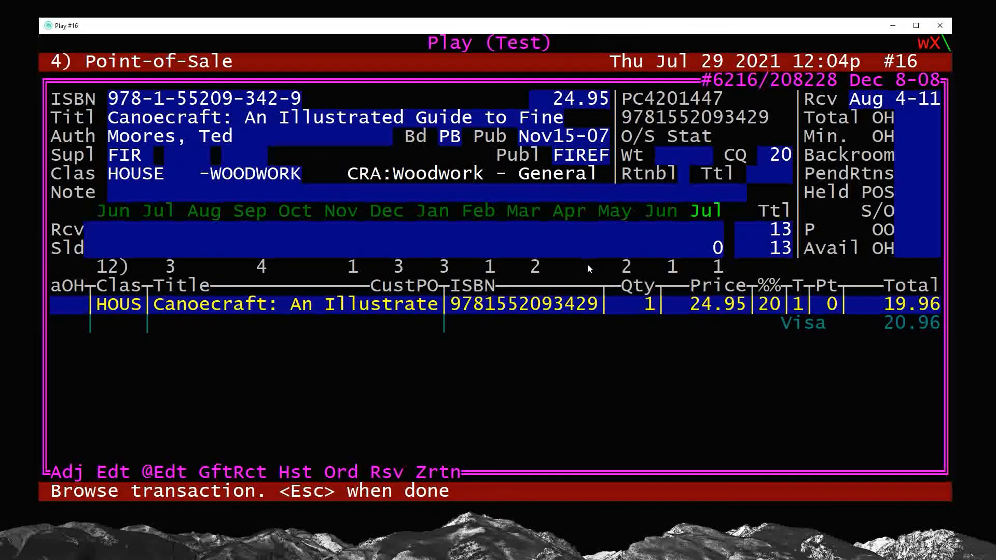
{"action": "key", "text": "Escape"}
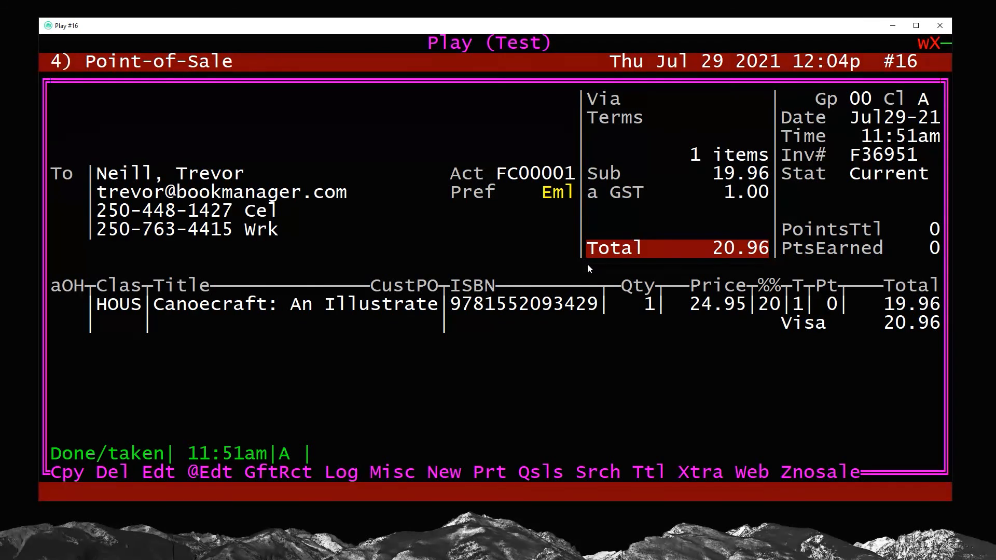
{"action": "key", "text": "n"}
{"action": "key", "text": "Return"}
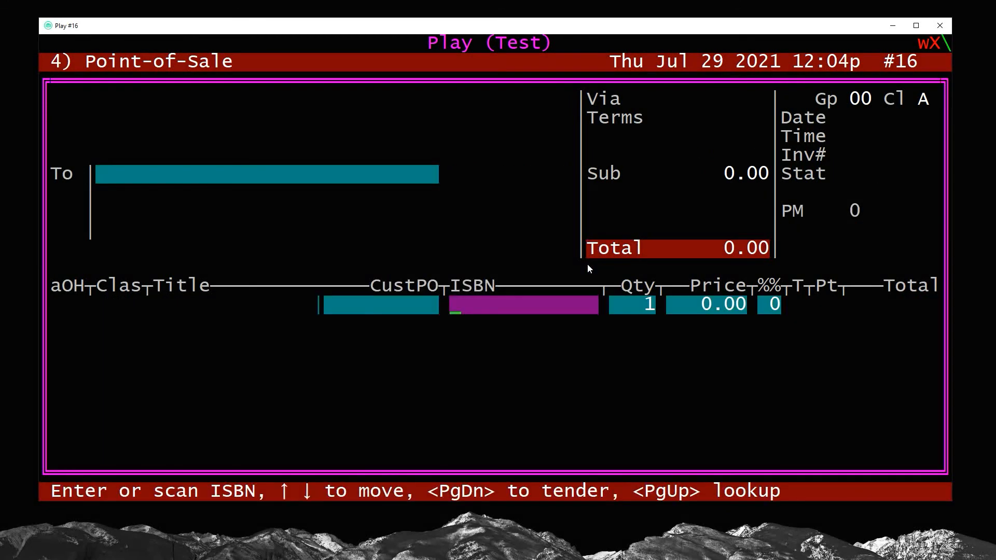
{"action": "key", "text": "Return"}
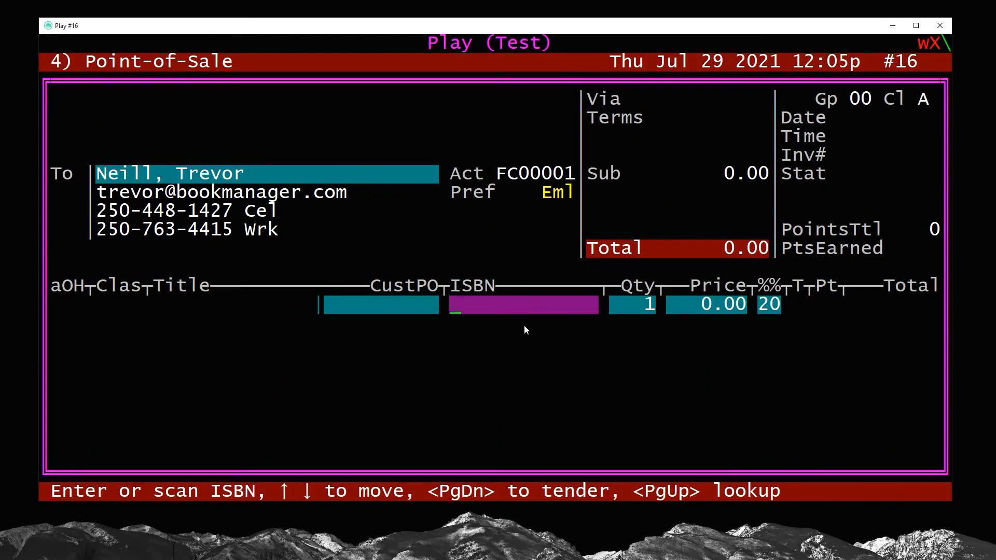
{"action": "type", "text": "9781552093429"}
{"action": "key", "text": "Return"}
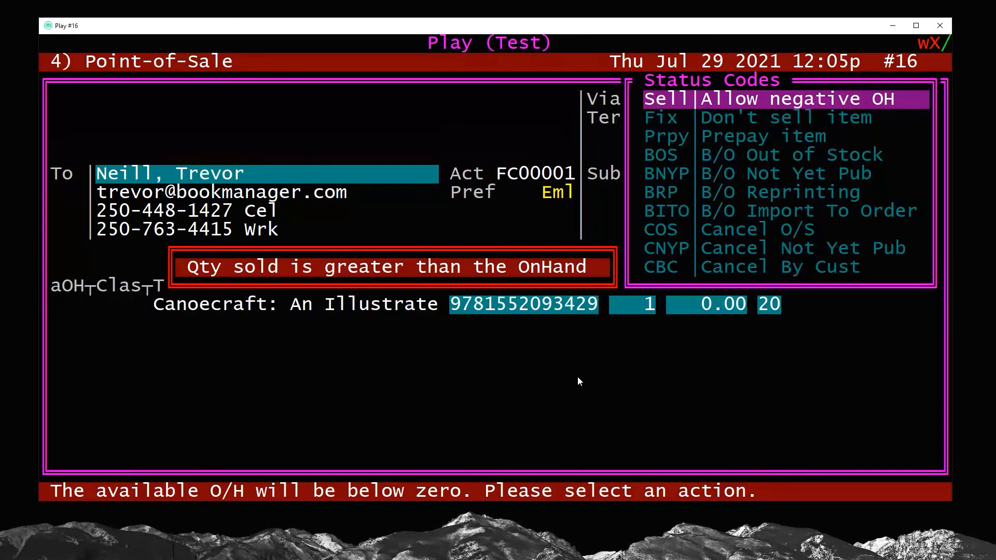
{"action": "key", "text": "Return"}
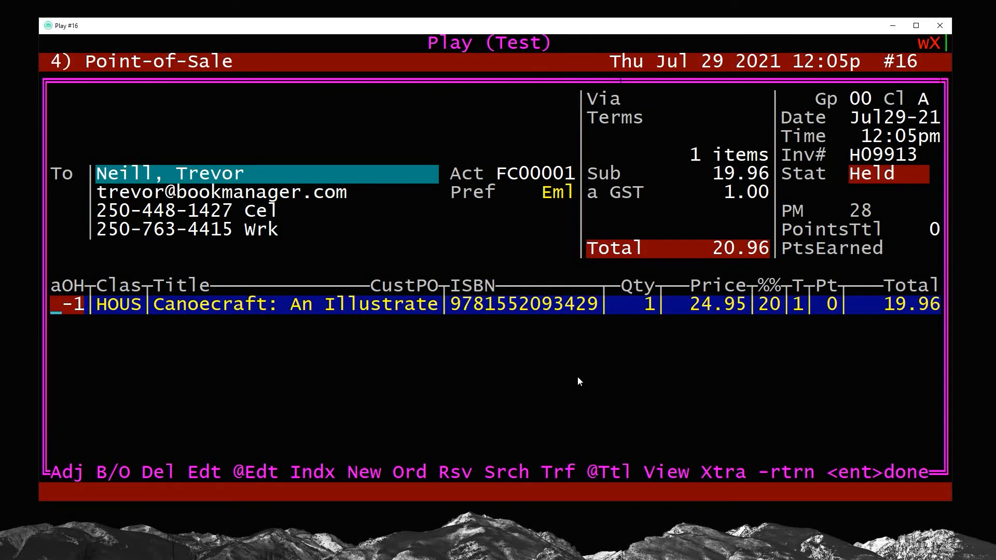
{"action": "key", "text": "minus"}
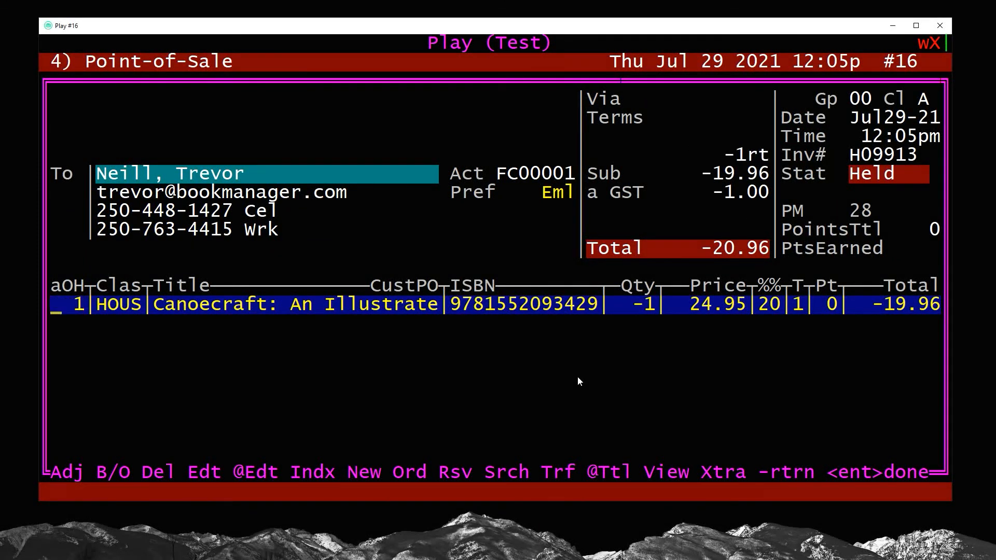
{"action": "key", "text": "Return"}
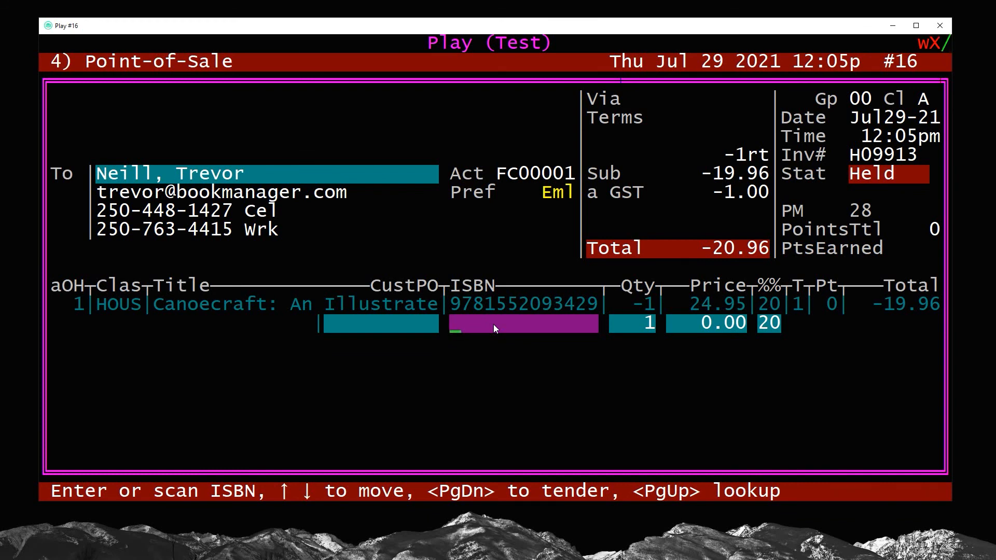
{"action": "type", "text": "9781552093429"}
{"action": "key", "text": "Return"}
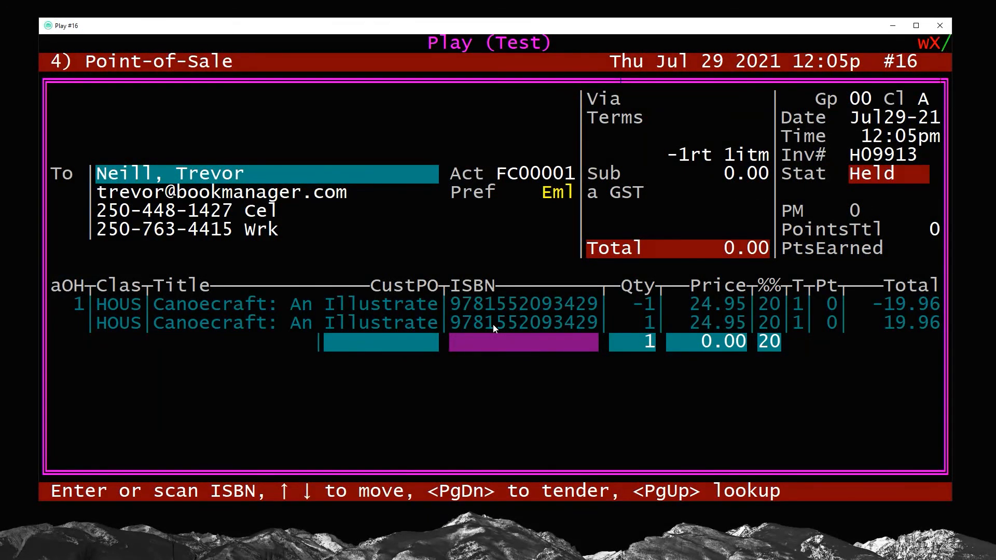
{"action": "key", "text": "Up"}
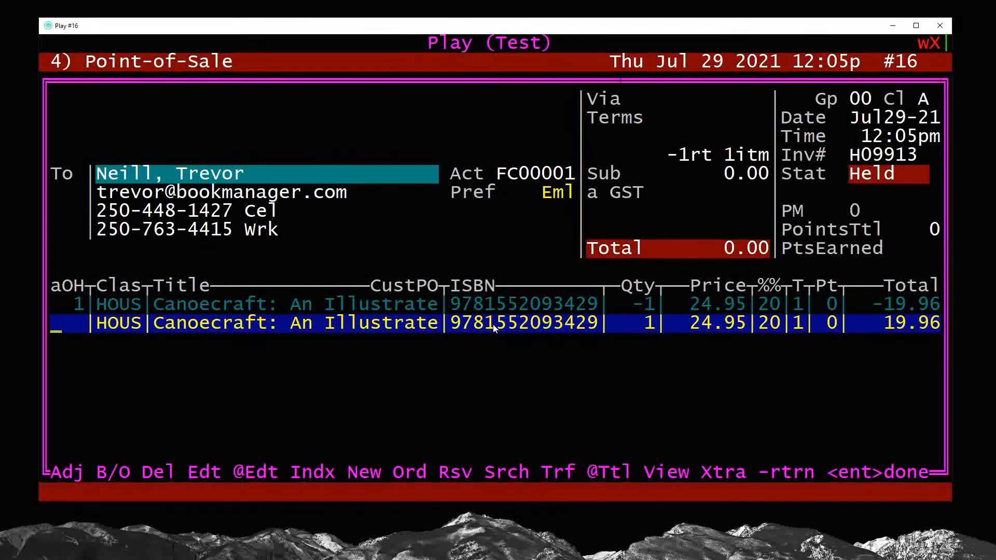
- Change the second Canoecraft line's status to Prepay item
{"action": "key", "text": "b"}
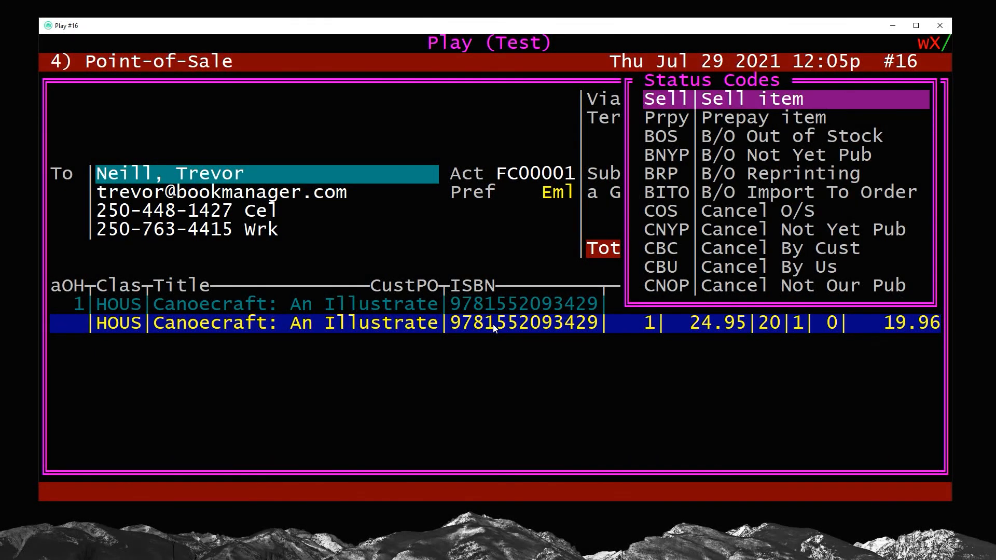
{"action": "key", "text": "Down"}
{"action": "key", "text": "Return"}
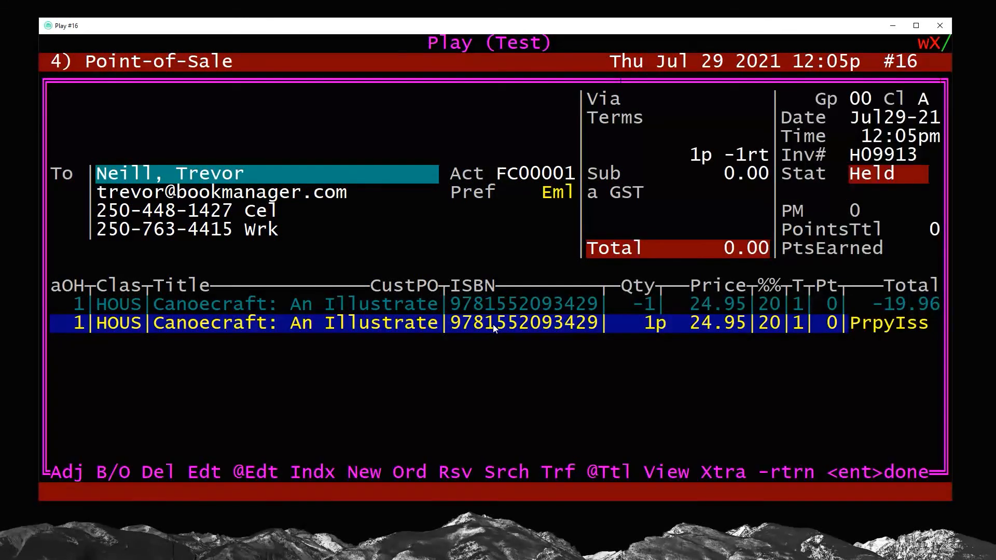
{"action": "left_click", "coordinate": [931, 325]}
- Complete the sale with 0.00 payment on account, creating a held invoice for the prepaid copy's future pick-up
{"action": "key", "text": "Return"}
{"action": "key", "text": "Return"}
{"action": "key", "text": "Page_Down"}
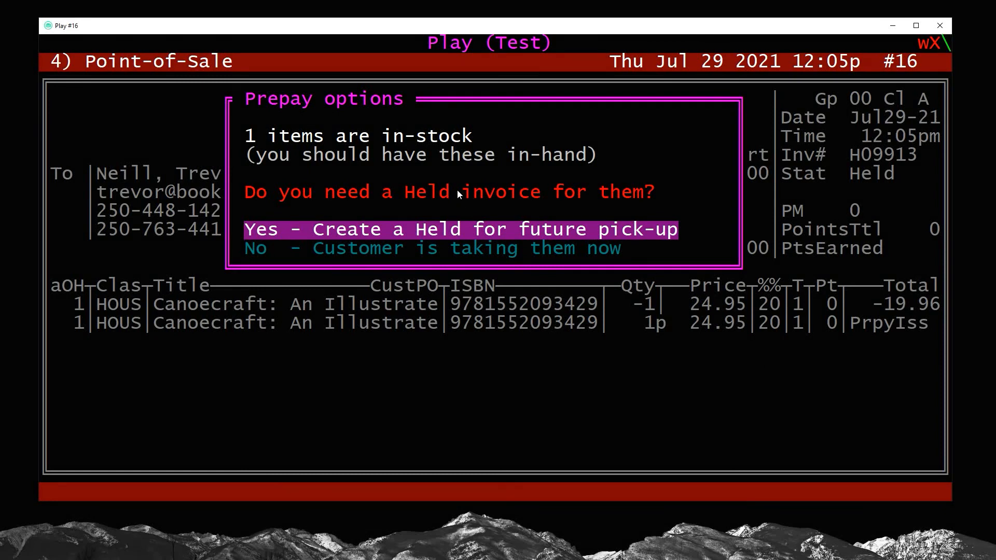
{"action": "left_click", "coordinate": [379, 235]}
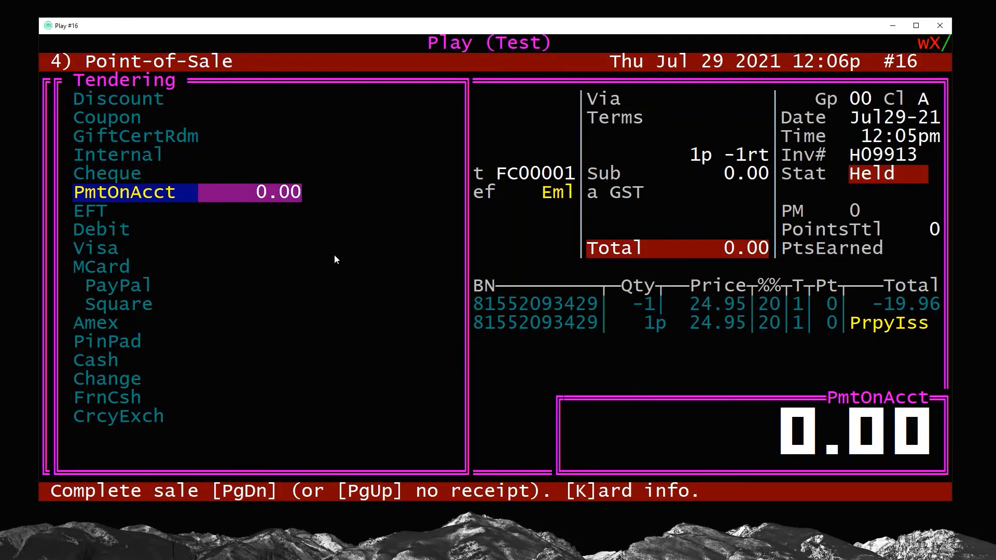
{"action": "key", "text": "Page_Down"}
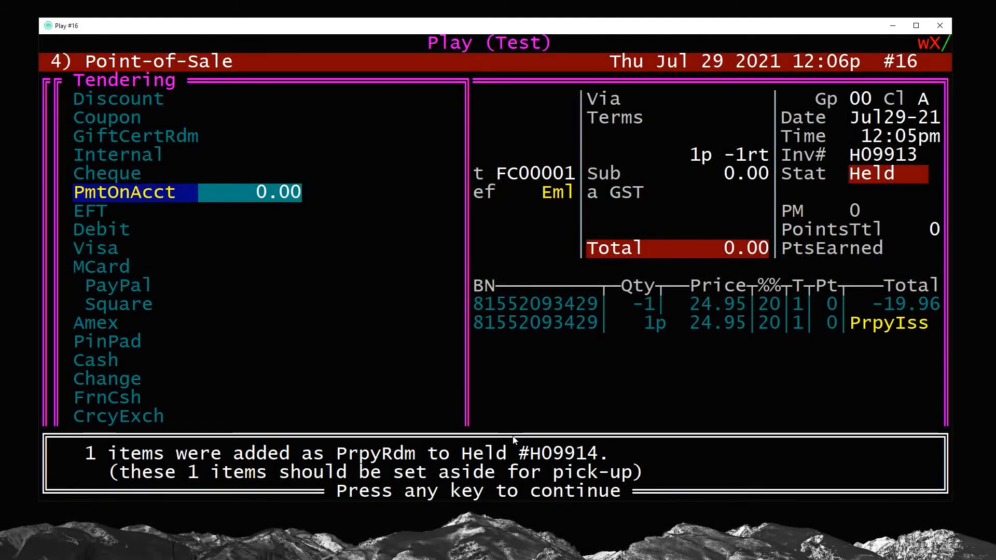
{"action": "key", "text": "Return"}
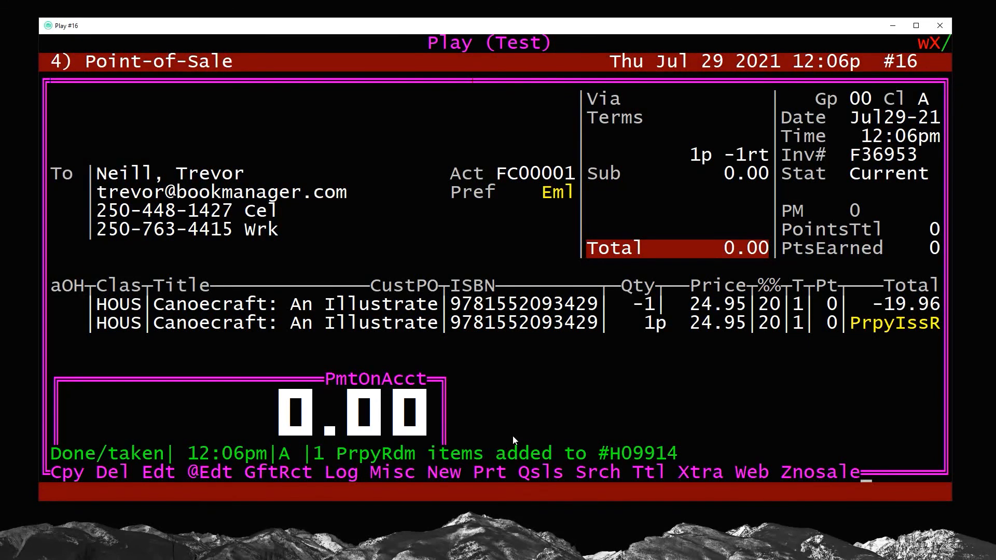
- Examine Canoecraft's total on-hand, held and available figures, and the return and prepay lines on the completed invoice
{"action": "key", "text": "Return"}
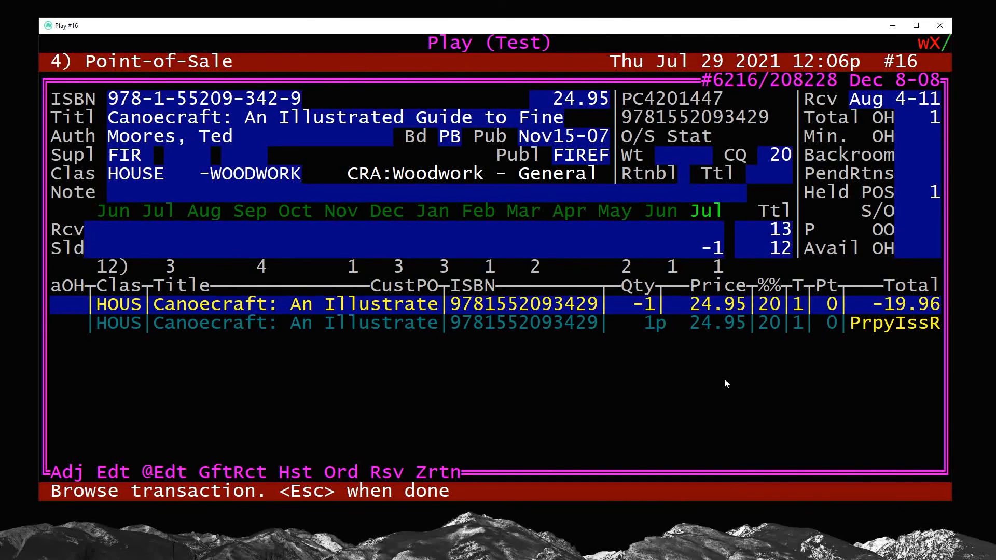
{"action": "left_click_drag", "start_coordinate": [937, 118], "coordinate": [807, 116]}
{"action": "left_click_drag", "start_coordinate": [937, 192], "coordinate": [801, 192]}
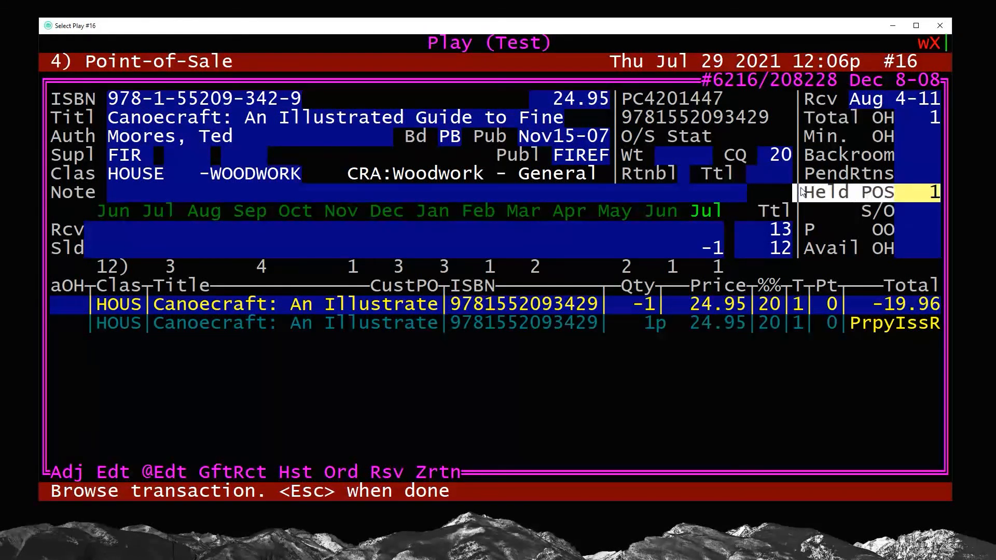
{"action": "left_click_drag", "start_coordinate": [912, 249], "coordinate": [817, 251]}
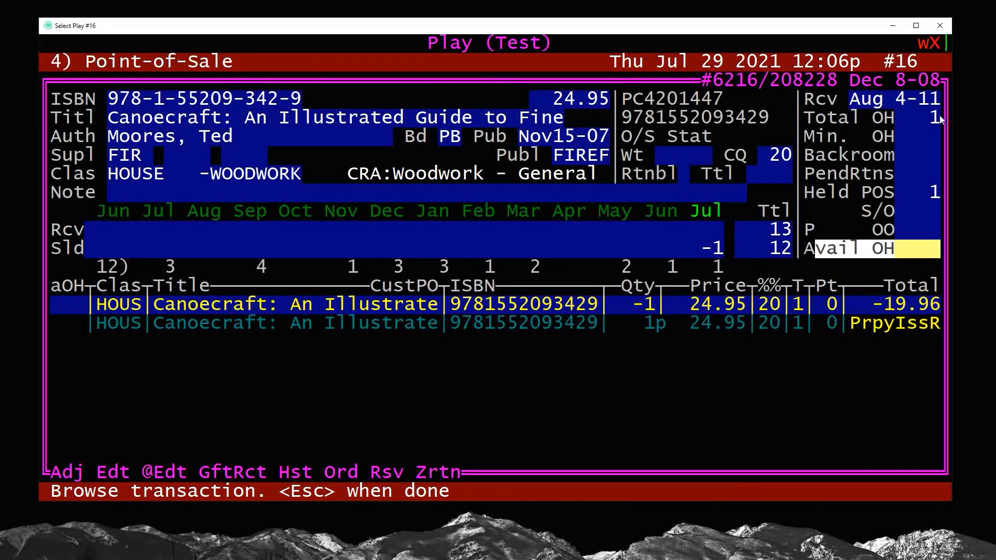
{"action": "key", "text": "Escape"}
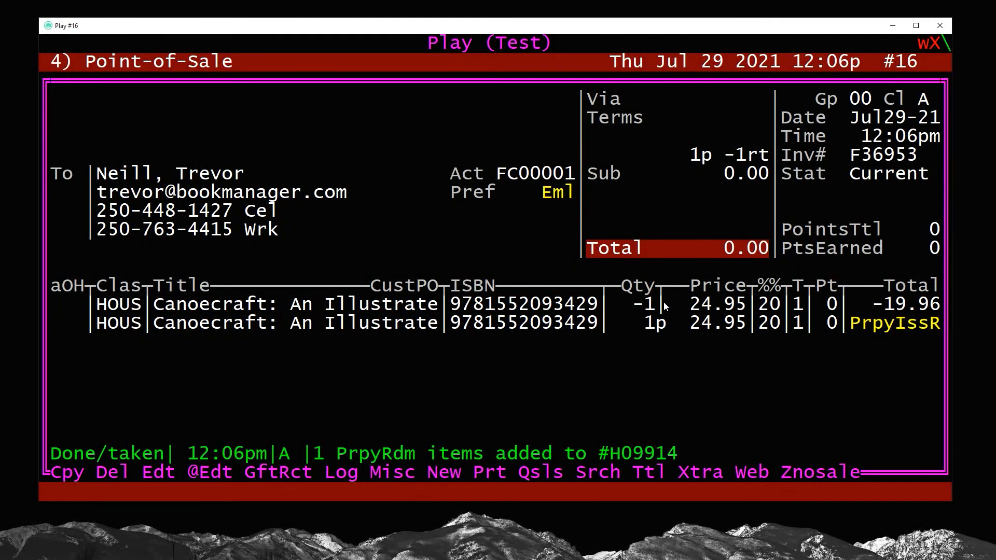
{"action": "left_click_drag", "start_coordinate": [628, 304], "coordinate": [794, 306]}
{"action": "left_click_drag", "start_coordinate": [924, 325], "coordinate": [850, 329]}
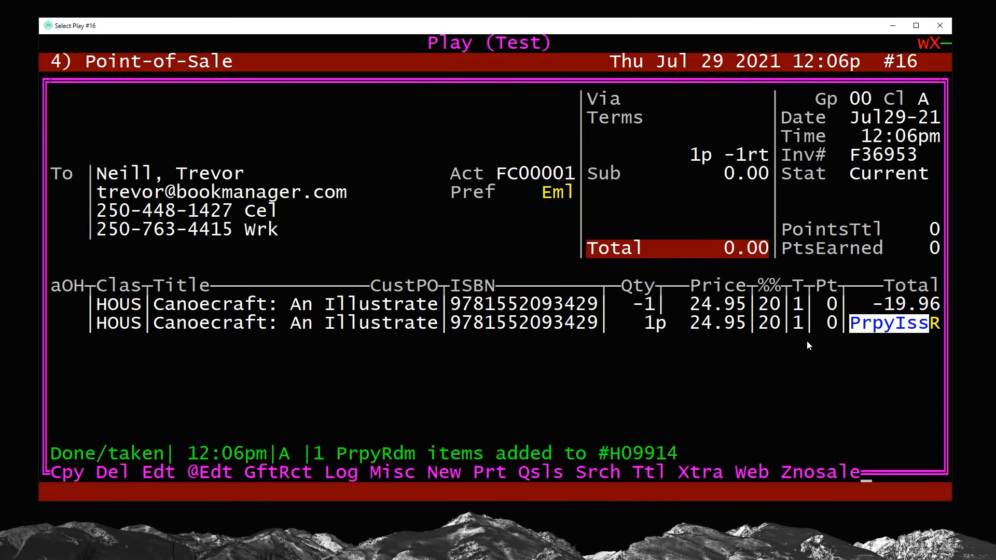
- Check the held Canoecraft redemption in the customer's history and return to the invoice to compare both line quantities
{"action": "key", "text": "F6"}
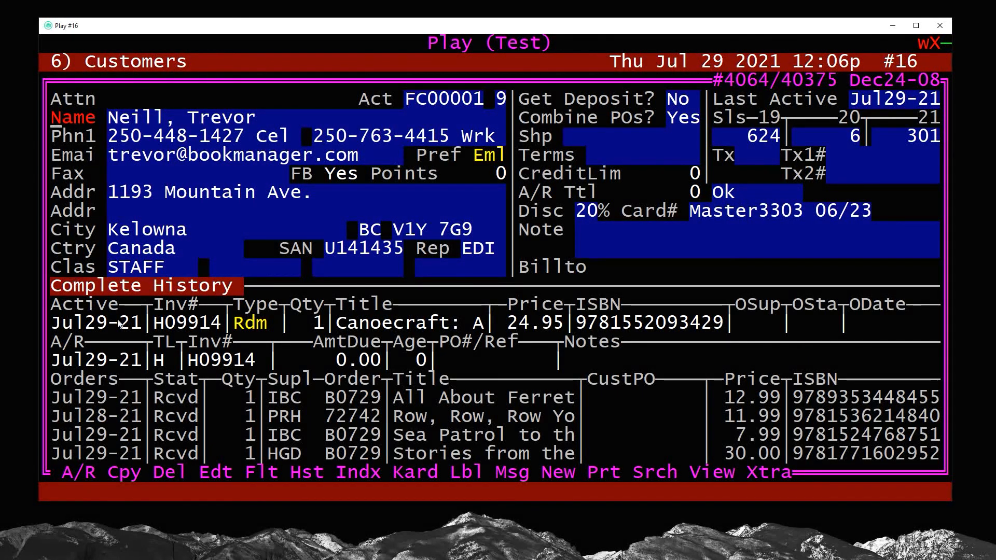
{"action": "left_click_drag", "start_coordinate": [155, 323], "coordinate": [285, 328]}
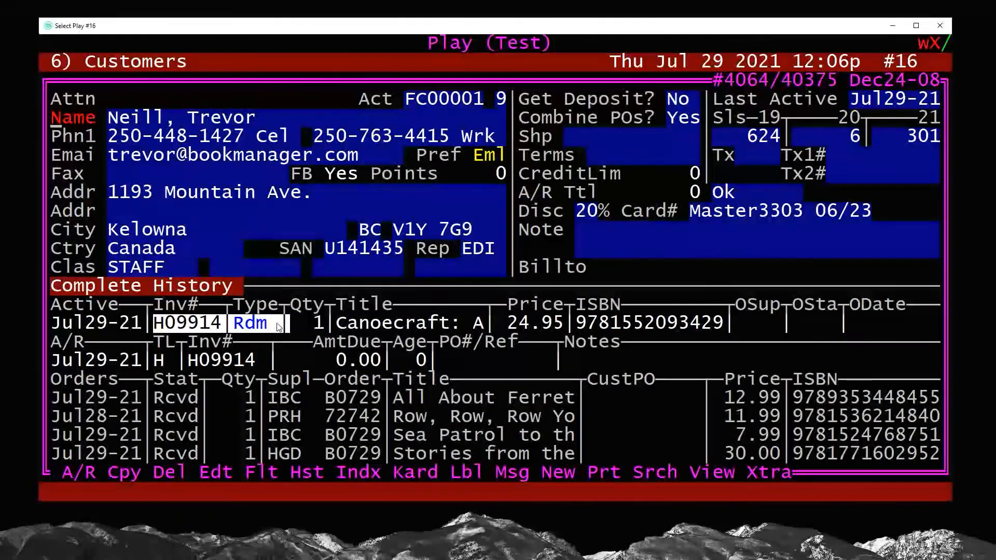
{"action": "left_click", "coordinate": [274, 325]}
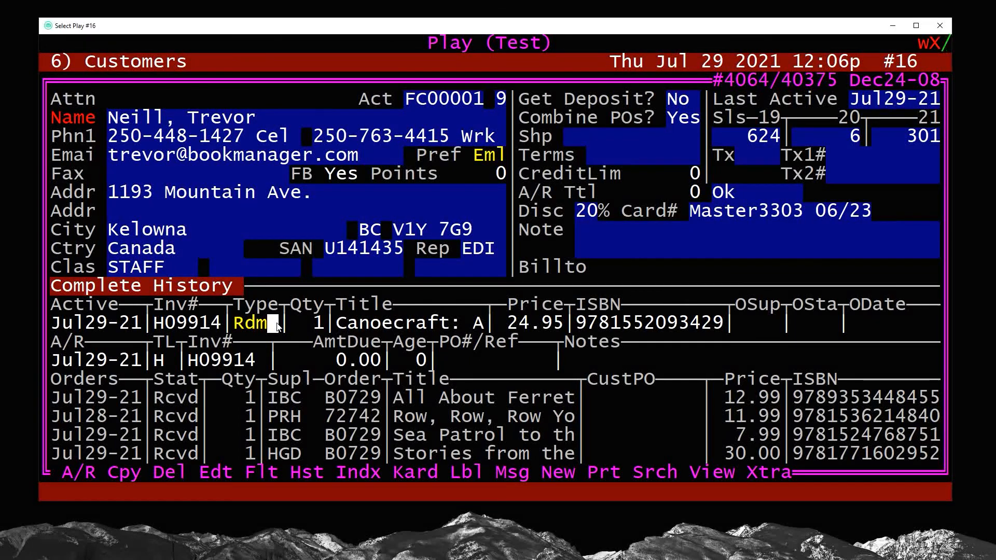
{"action": "key", "text": "F4"}
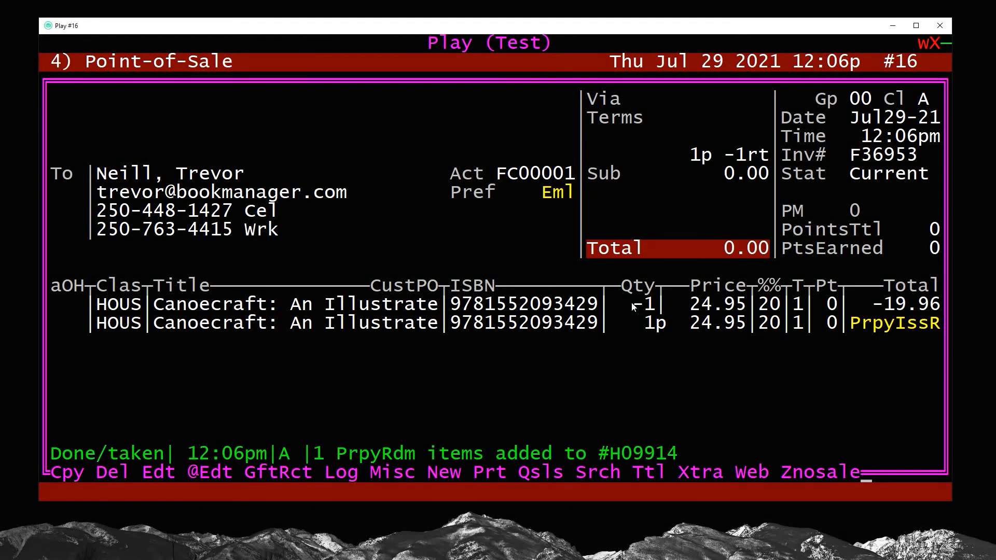
{"action": "left_click_drag", "start_coordinate": [632, 305], "coordinate": [632, 327]}
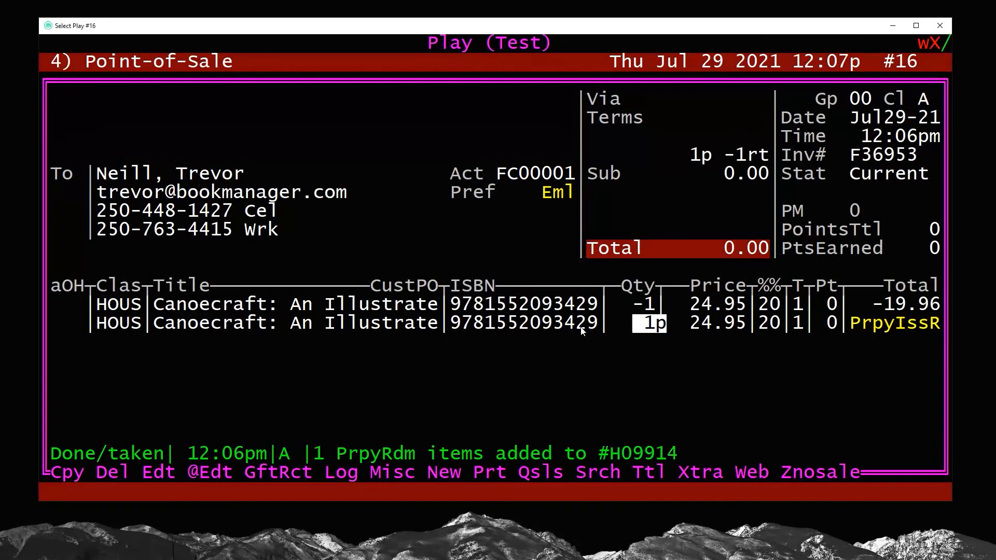